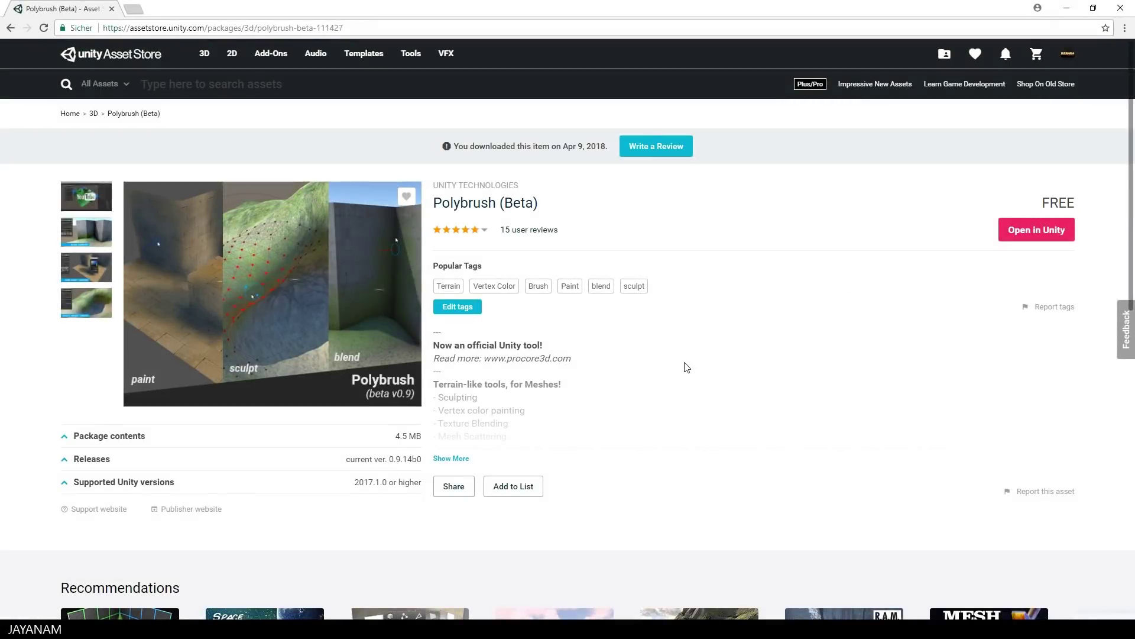
- Switch from the Asset Store web page to the Unity Editor and start importing the Polybrush (Beta) package
{"action": "left_click_drag", "start_coordinate": [1039, 203], "coordinate": [1076, 203]}
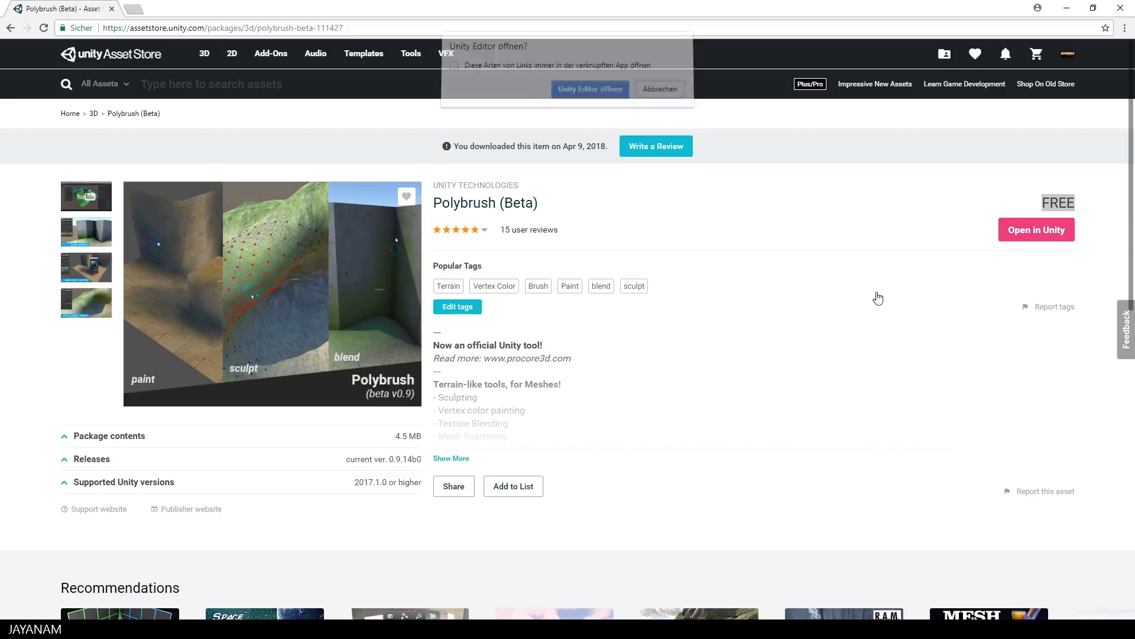
{"action": "left_click", "coordinate": [590, 94]}
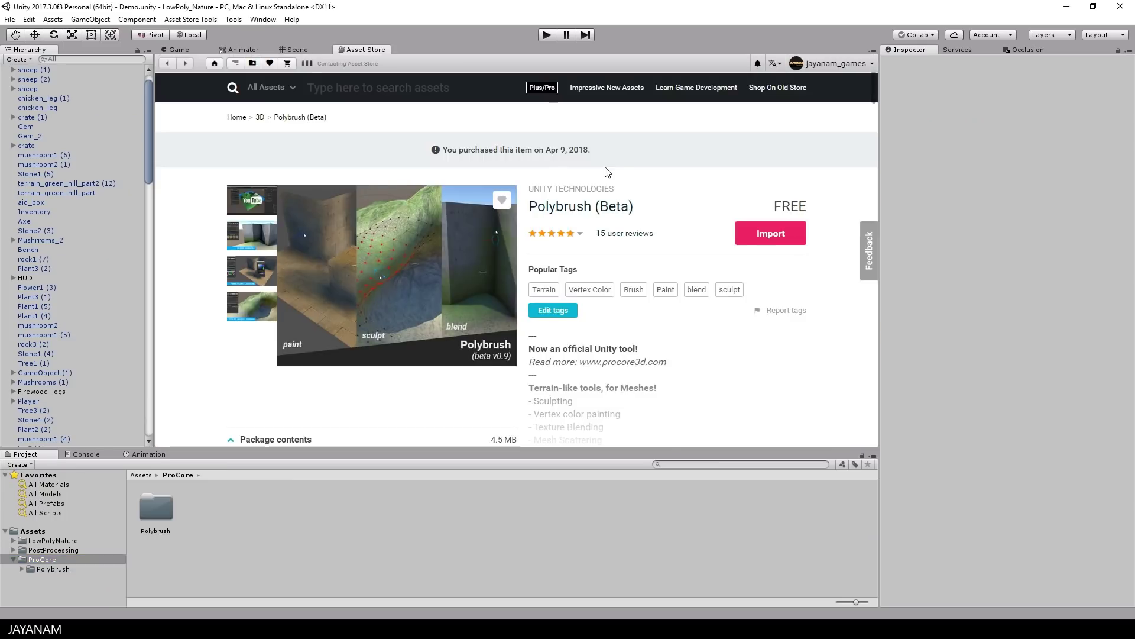
{"action": "left_click", "coordinate": [766, 240]}
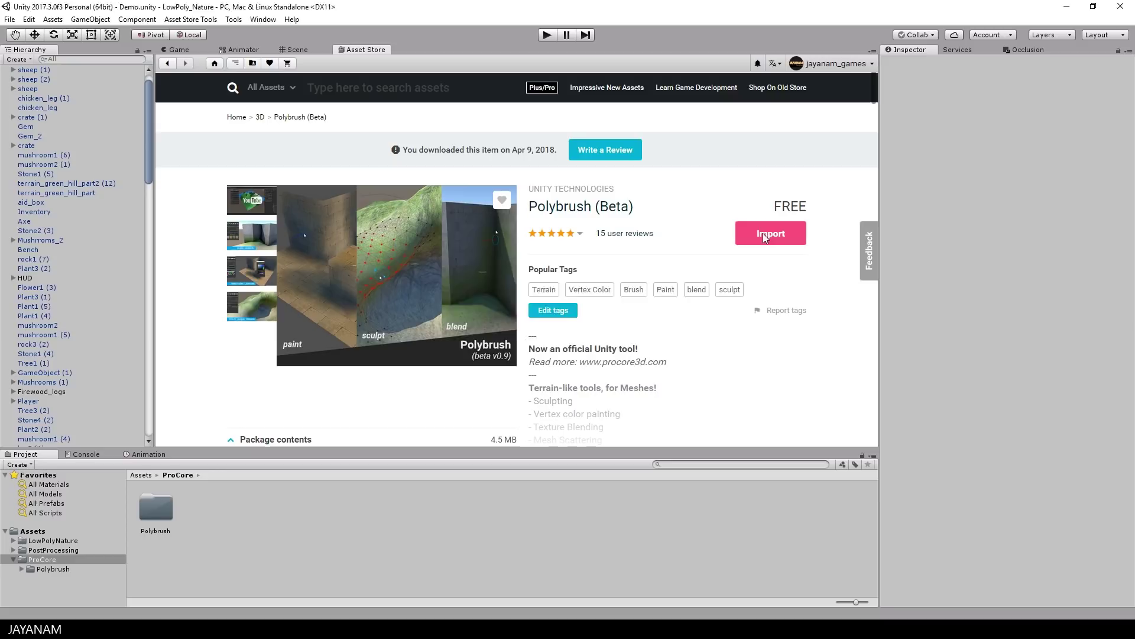
{"action": "left_click", "coordinate": [738, 441]}
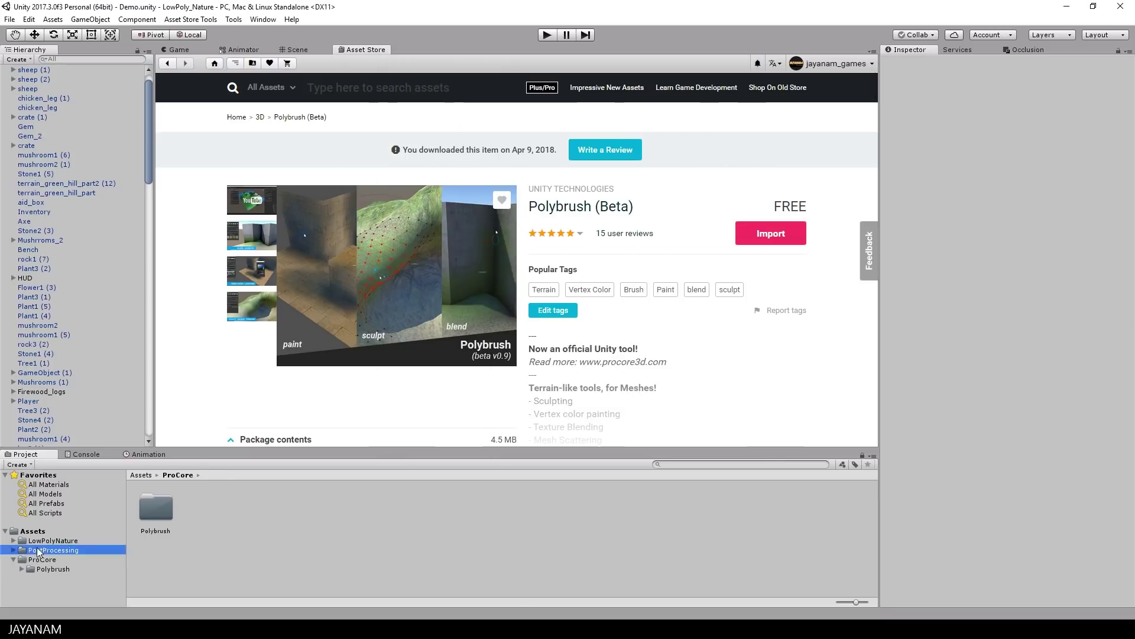
- Delete the existing ProCore folder from the project assets and import the Polybrush (Beta) package again
{"action": "key", "text": "Delete"}
{"action": "key", "text": "Return"}
{"action": "left_click", "coordinate": [770, 240]}
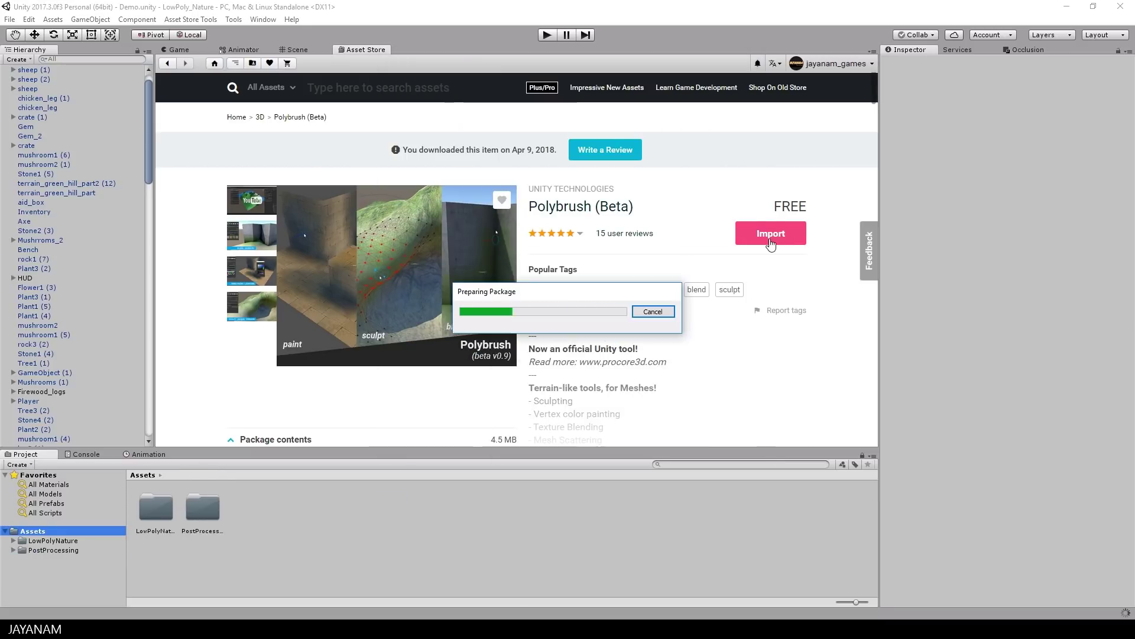
{"action": "left_click", "coordinate": [747, 440]}
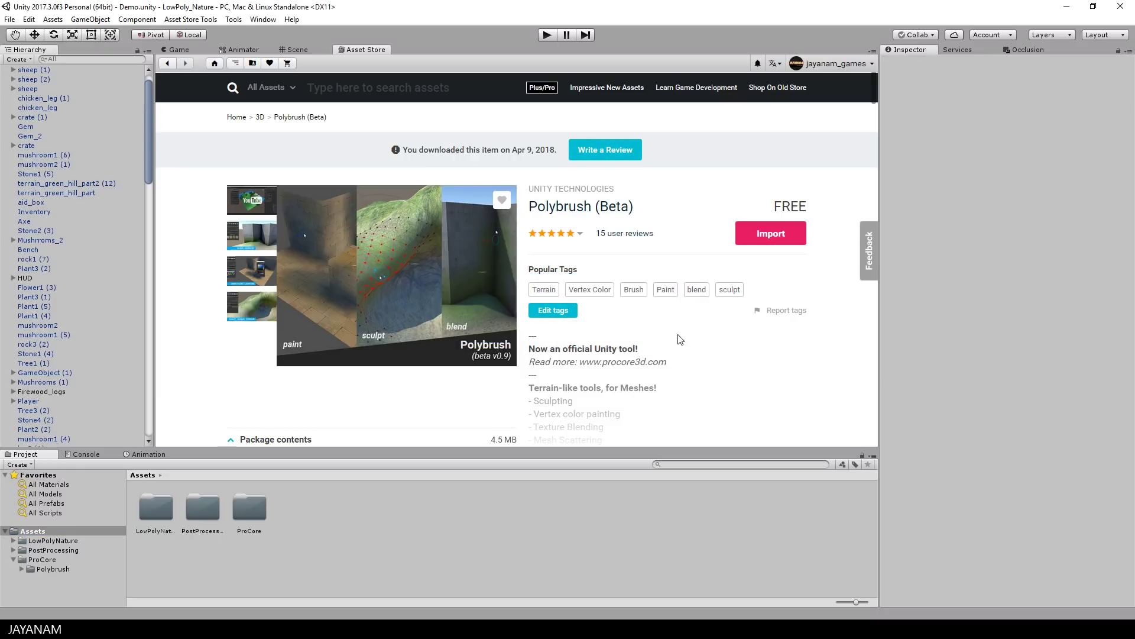
- Examine the contents of the imported ProCore/Polybrush folder and the Polybrush entry among the editor tools
{"action": "left_click", "coordinate": [41, 560]}
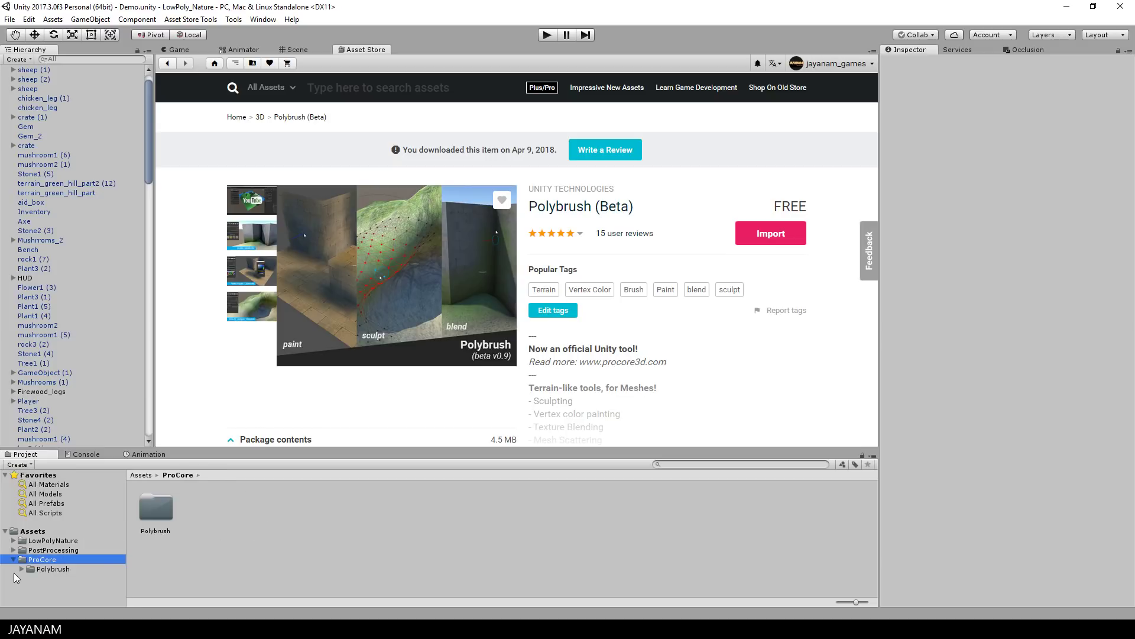
{"action": "left_click", "coordinate": [40, 569]}
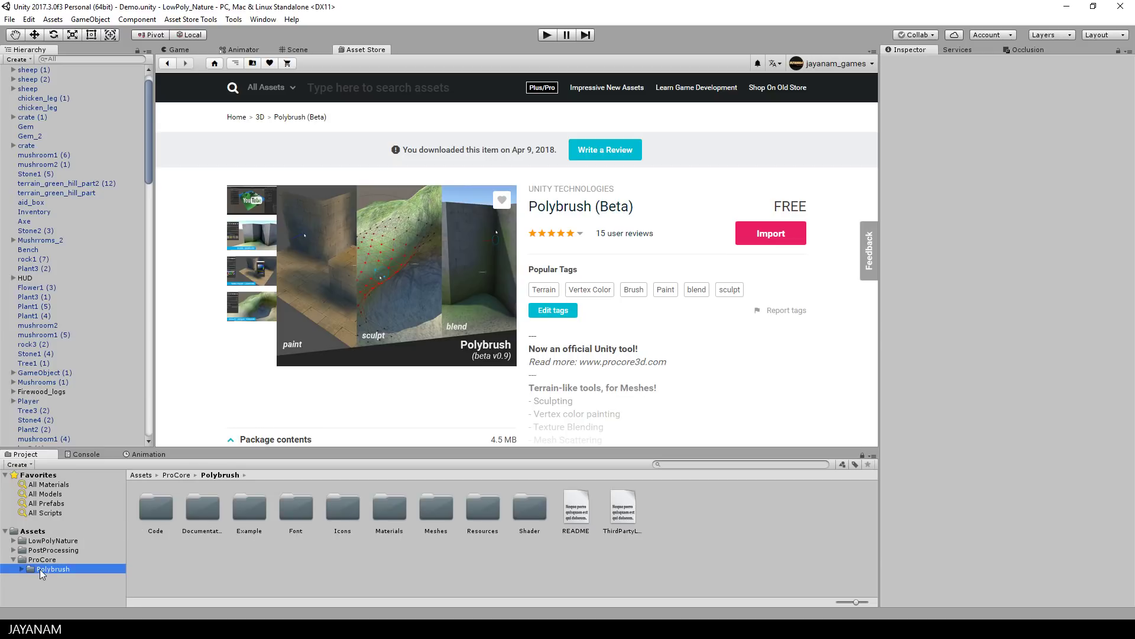
{"action": "left_click", "coordinate": [234, 19]}
{"action": "mouse_move", "coordinate": [201, 35]}
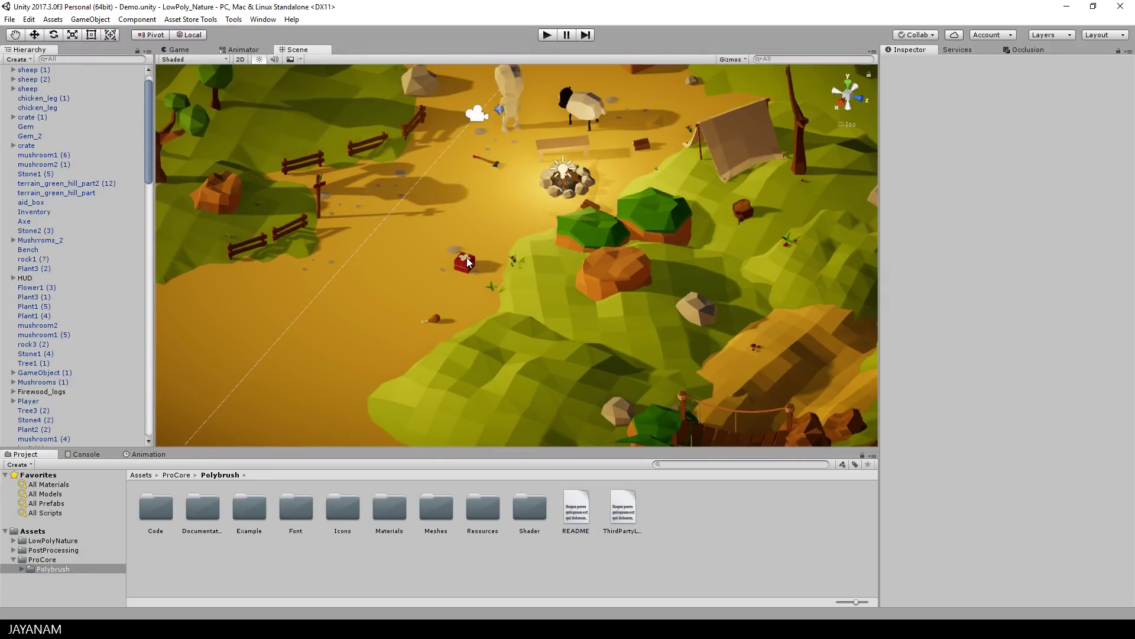
- Inspect the existing green hill terrain piece beside the bridge in the scene
{"action": "scroll", "coordinate": [467, 262], "scroll_direction": "down", "scroll_amount": 3}
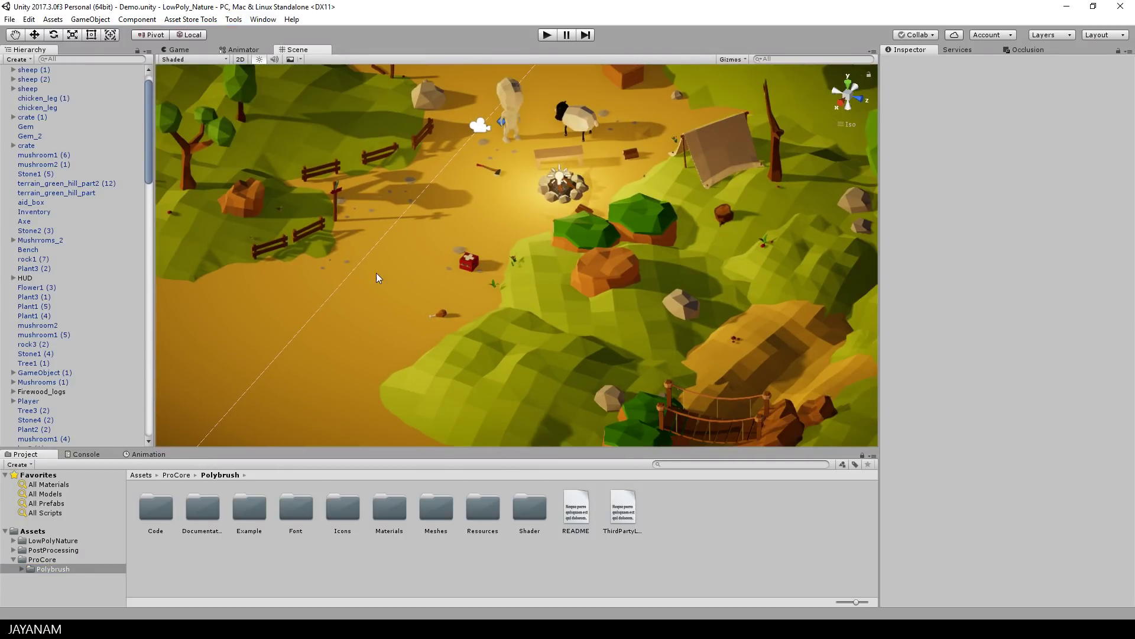
{"action": "left_click_drag", "start_coordinate": [376, 272], "coordinate": [402, 283], "text": "alt"}
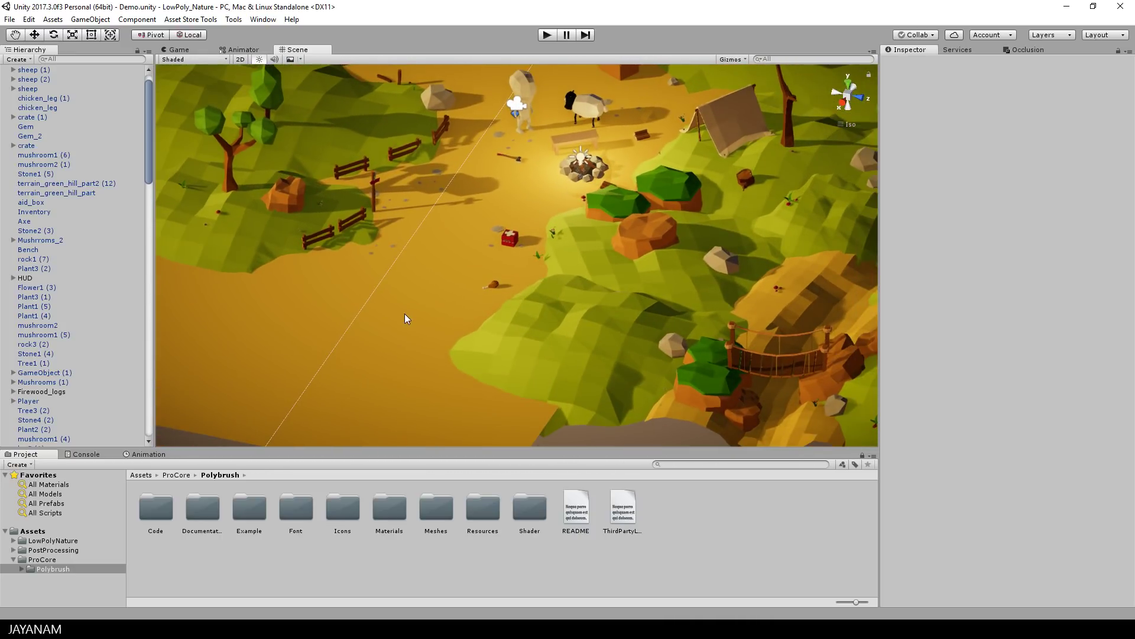
{"action": "left_click", "coordinate": [546, 359]}
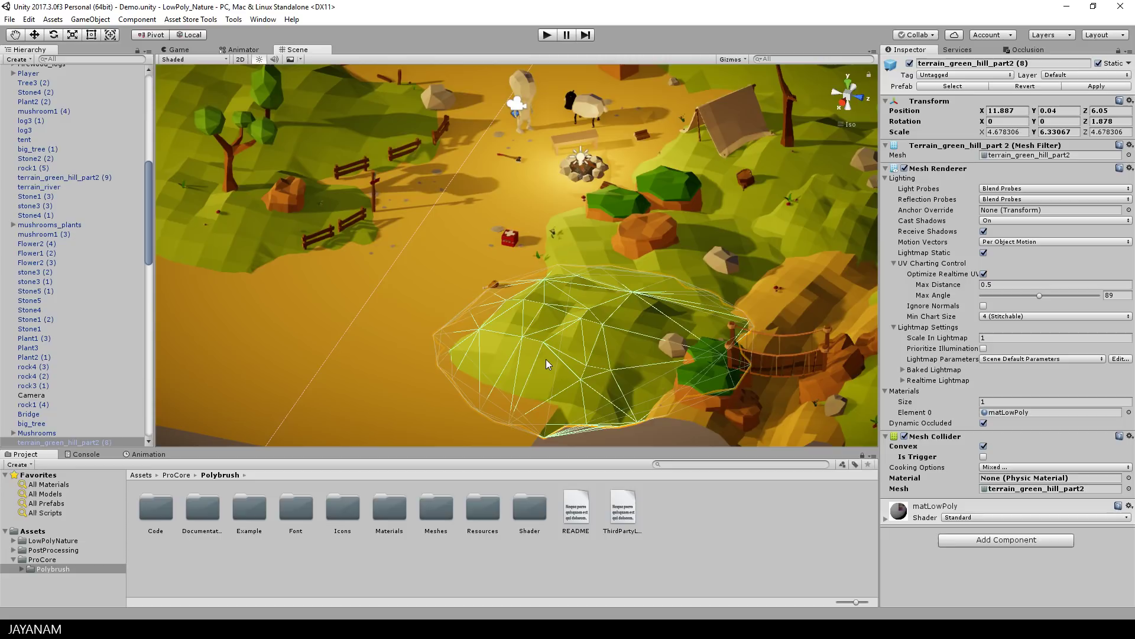
- Place the terrain_green_hill_part2 model from the LowPolyNature Meshes folder on the open sandy ground in front of the existing hill
{"action": "left_click", "coordinate": [13, 541]}
{"action": "left_click", "coordinate": [48, 578]}
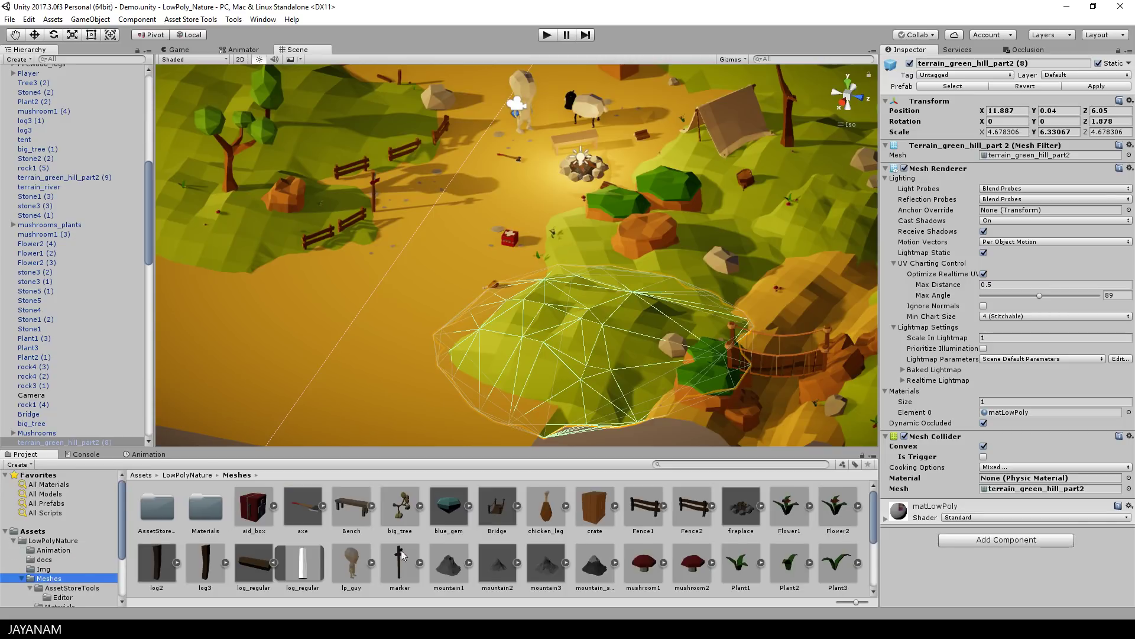
{"action": "scroll", "coordinate": [445, 538], "scroll_direction": "down", "scroll_amount": 5}
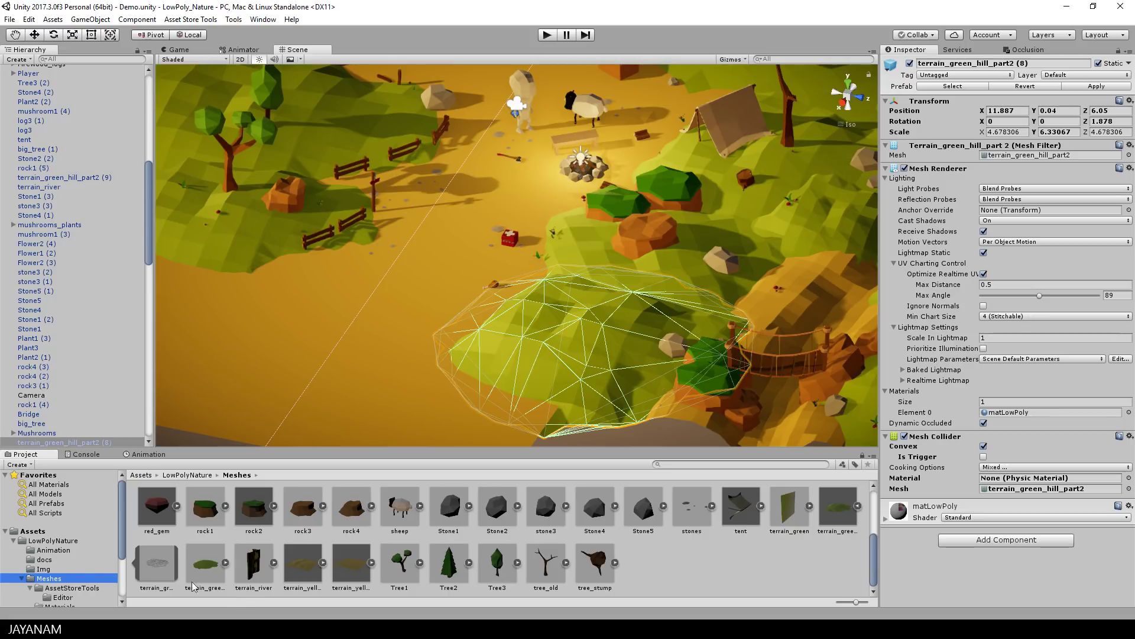
{"action": "left_click", "coordinate": [831, 508]}
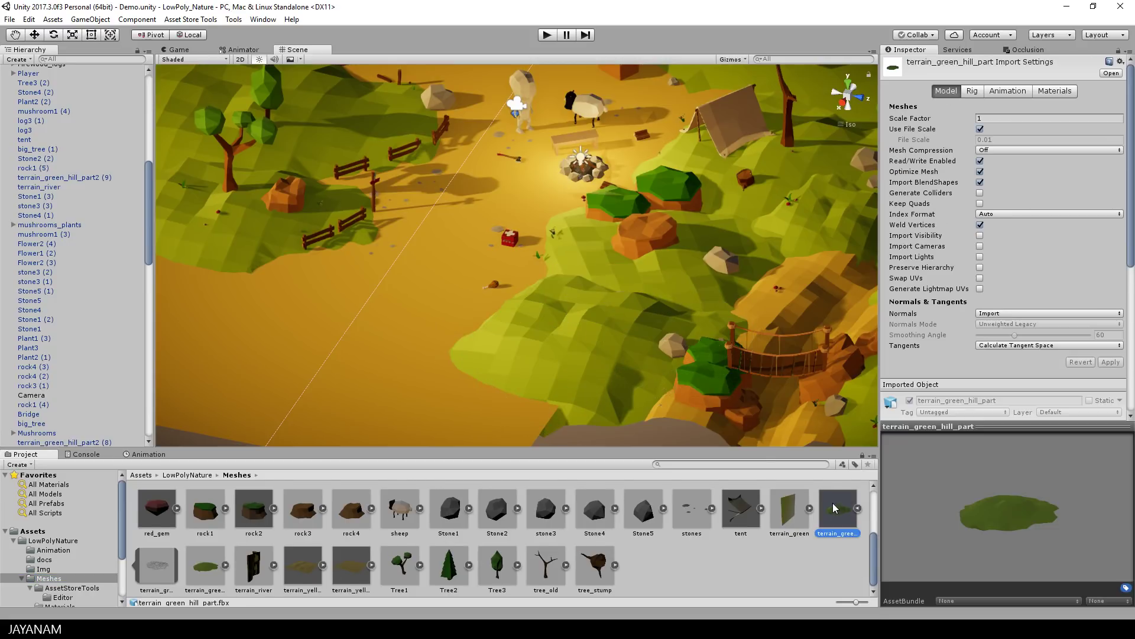
{"action": "left_click", "coordinate": [211, 571]}
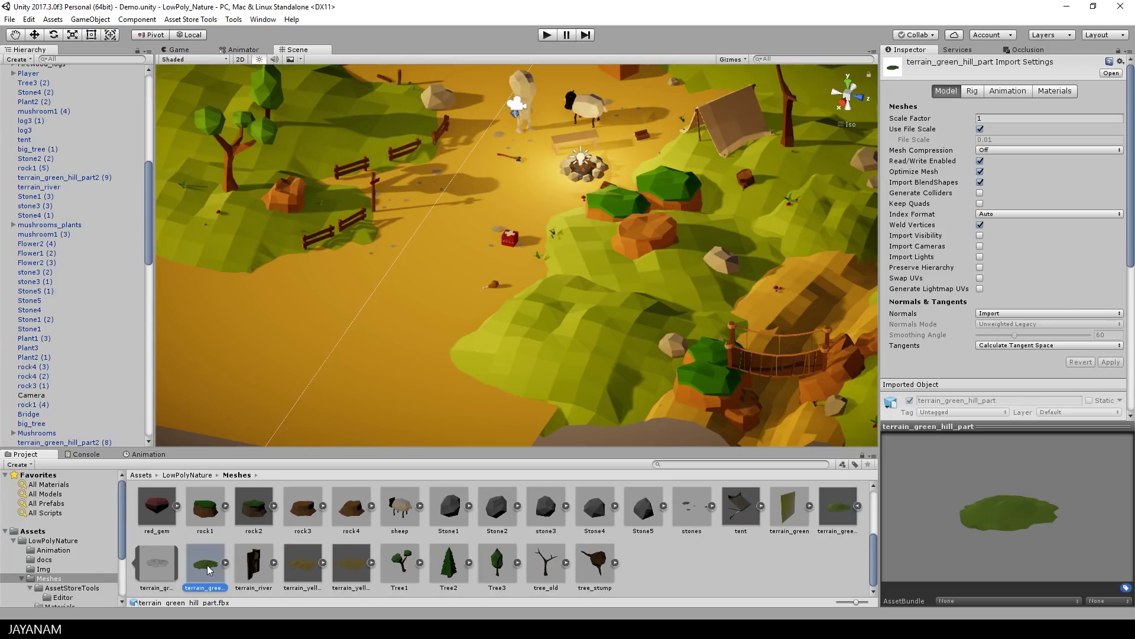
{"action": "left_click_drag", "start_coordinate": [197, 567], "coordinate": [398, 375]}
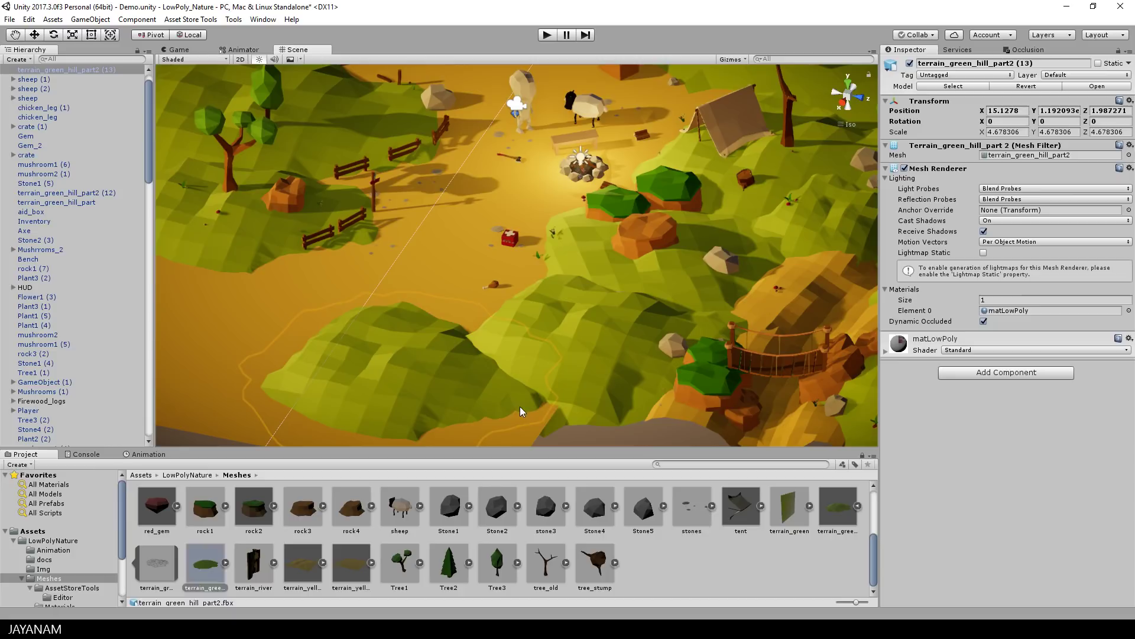
- Add a Mesh Collider component to the newly placed green hill
{"action": "left_click_drag", "start_coordinate": [594, 337], "coordinate": [612, 326], "text": "alt"}
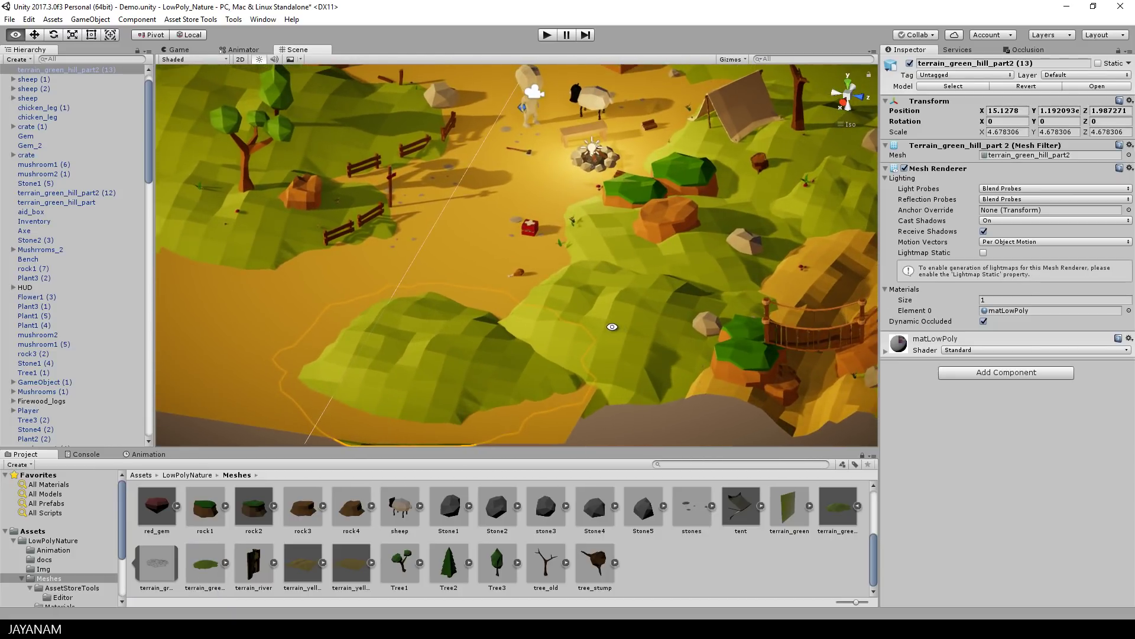
{"action": "left_click", "coordinate": [973, 373]}
{"action": "left_click", "coordinate": [975, 420]}
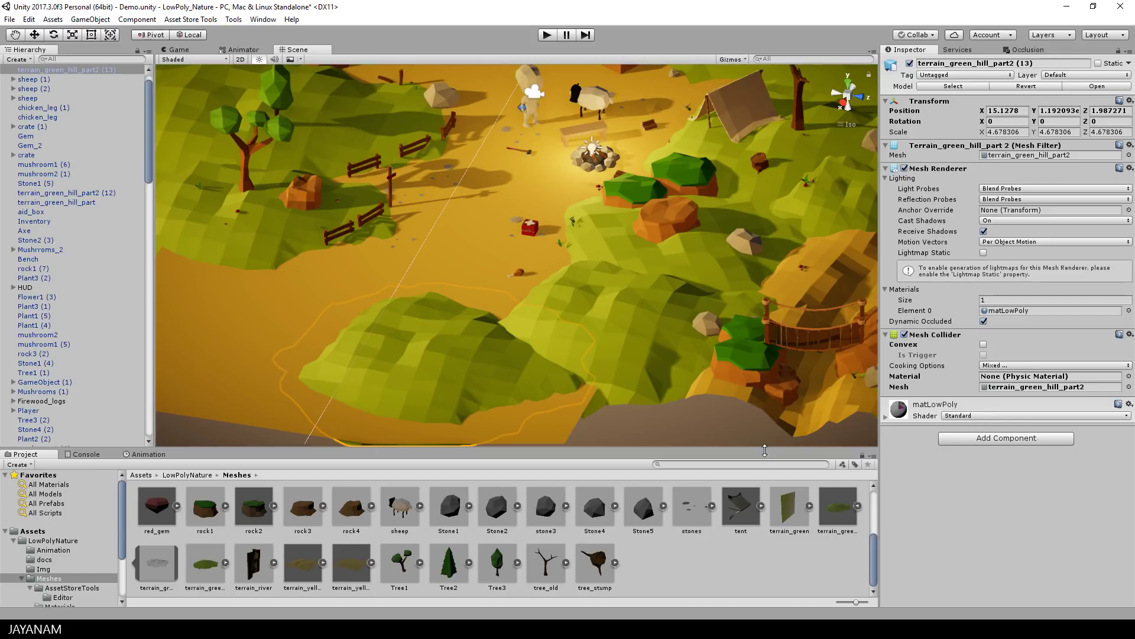
- Run the game, walk the character onto the new hill to test its collision, and stop play mode
{"action": "left_click", "coordinate": [546, 38]}
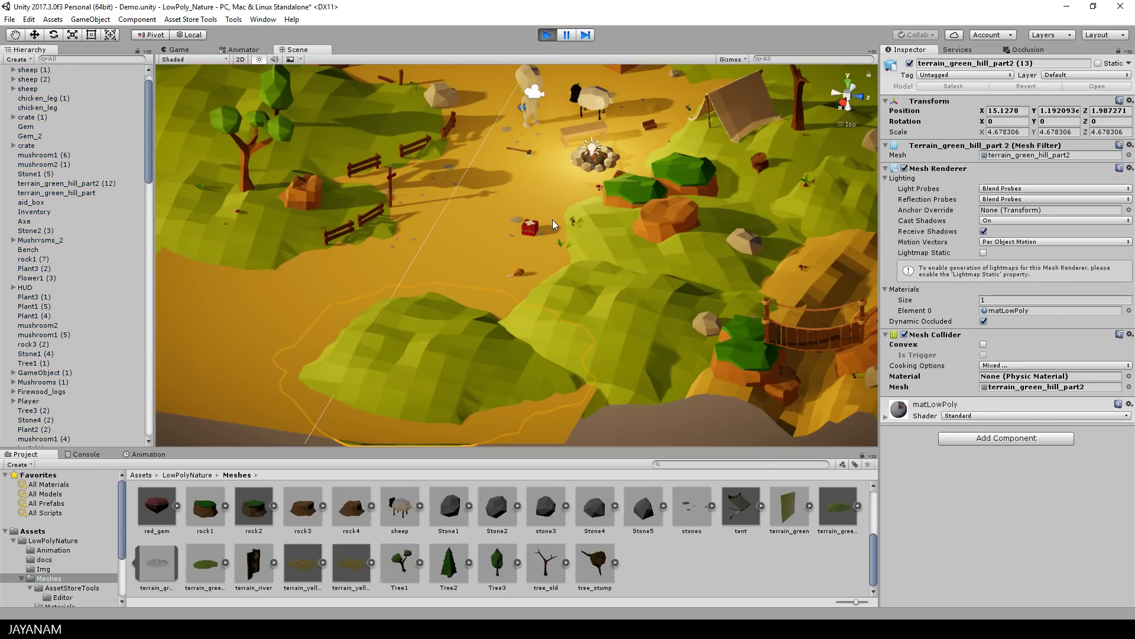
{"action": "key", "text": "w"}
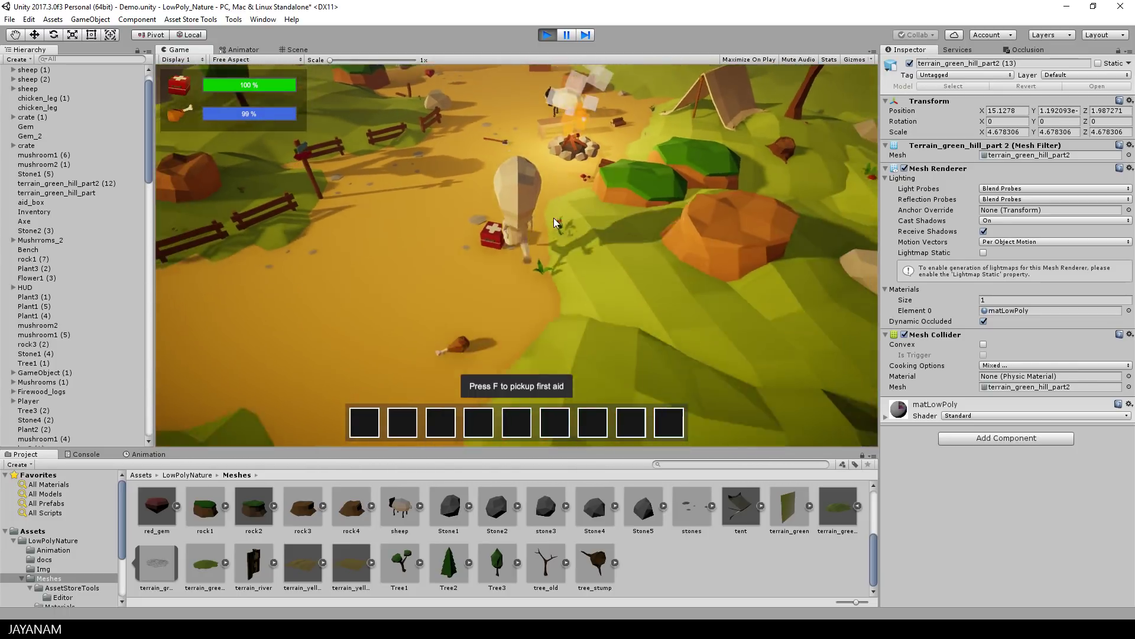
{"action": "key", "text": "w"}
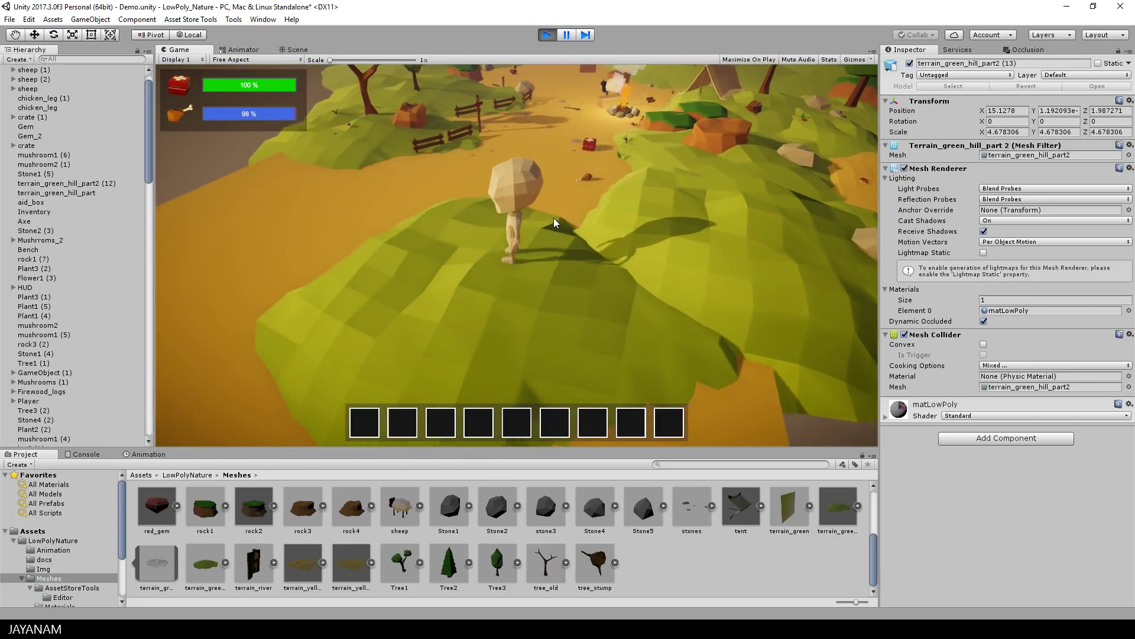
{"action": "key", "text": "w"}
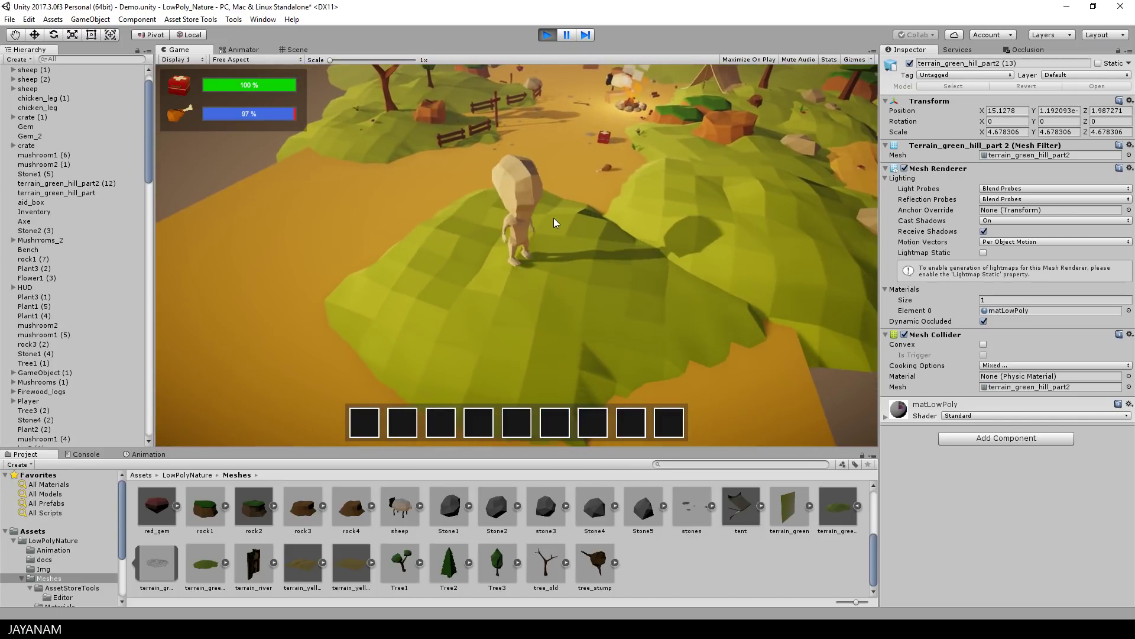
{"action": "left_click", "coordinate": [547, 36]}
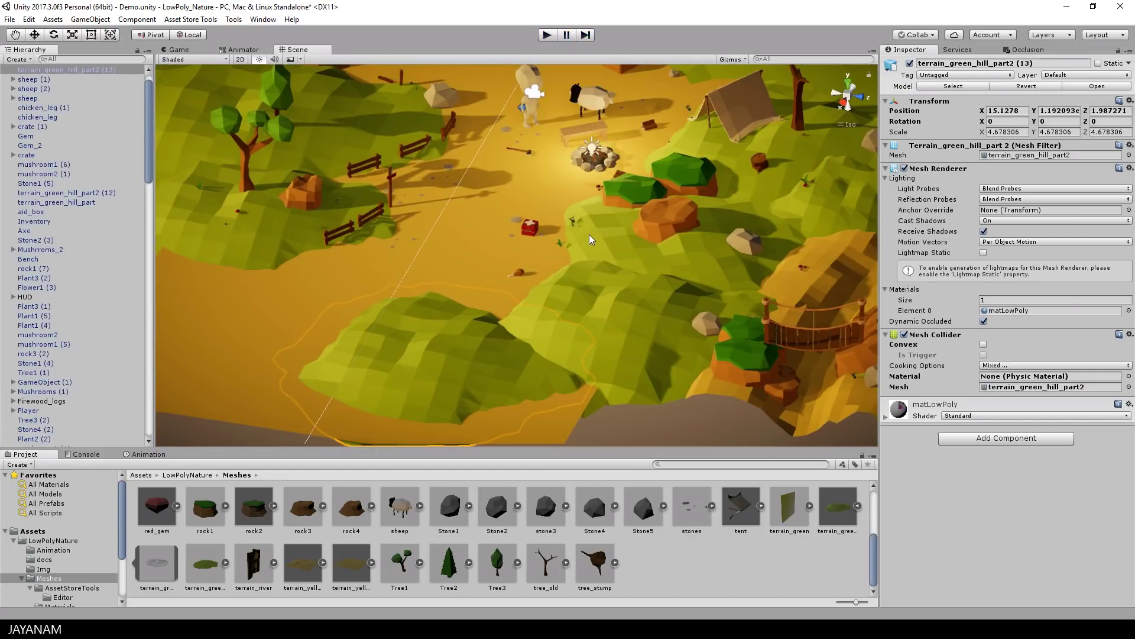
- Frame the new hill, open the Polybrush window beside it and choose the push/pull sculpting mode
{"action": "key", "text": "f"}
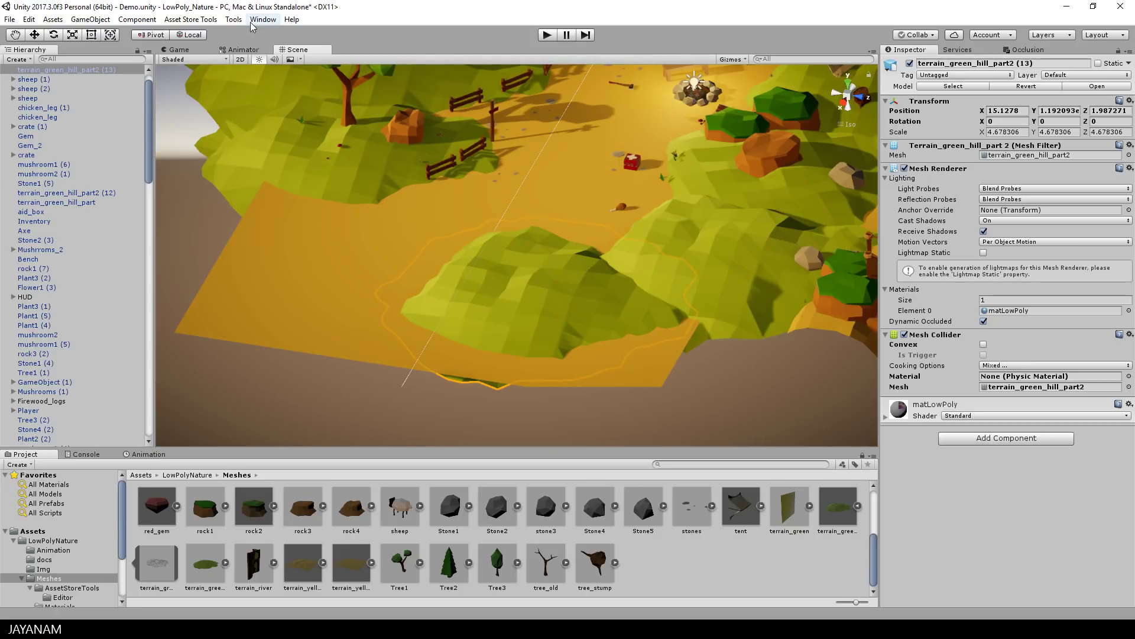
{"action": "left_click", "coordinate": [234, 20]}
{"action": "mouse_move", "coordinate": [217, 34]}
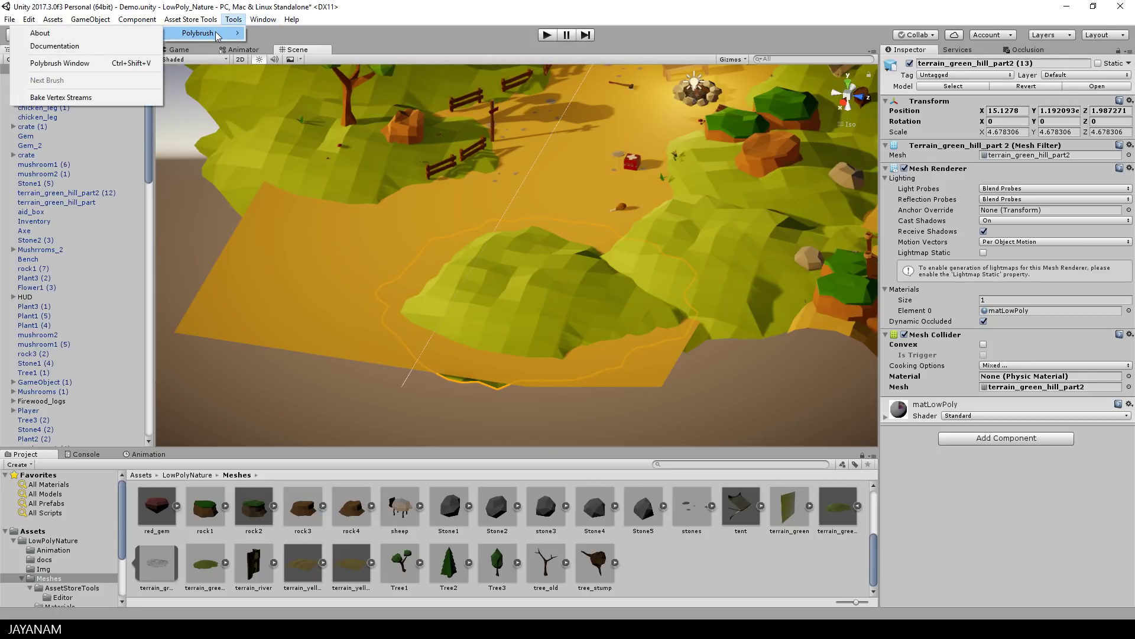
{"action": "left_click", "coordinate": [60, 63]}
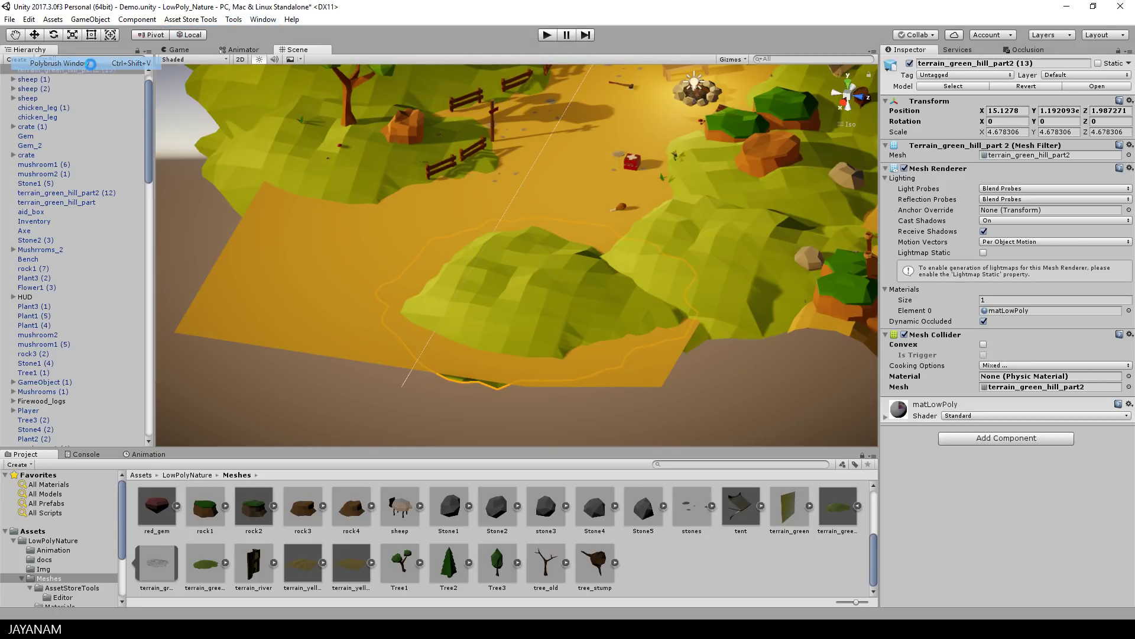
{"action": "left_click_drag", "start_coordinate": [164, 87], "coordinate": [233, 181]}
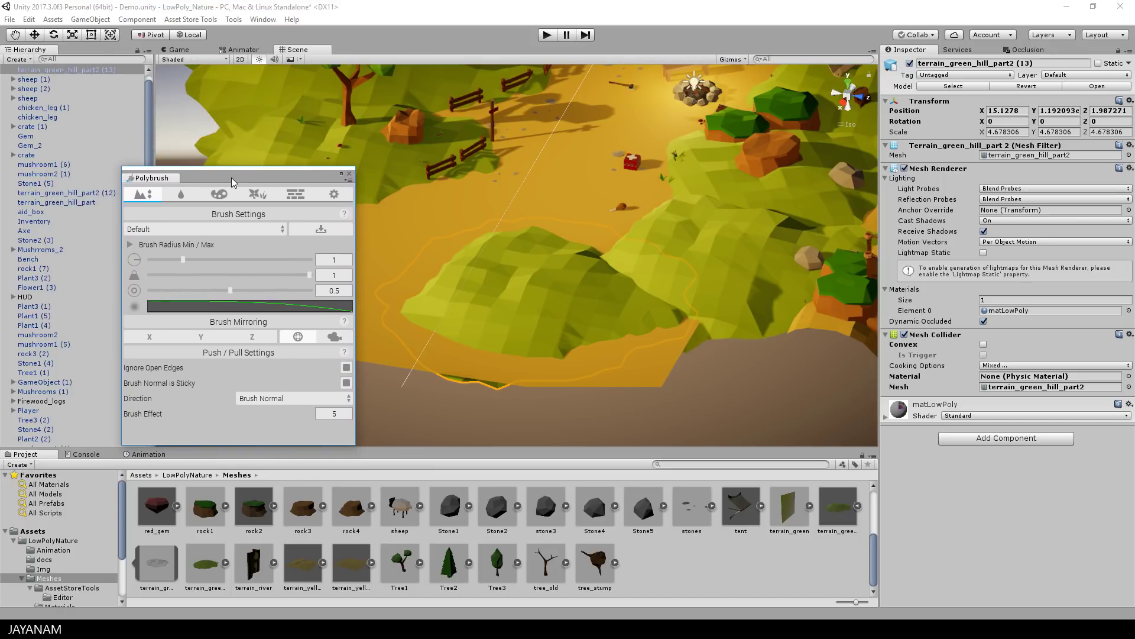
{"action": "left_click", "coordinate": [147, 198]}
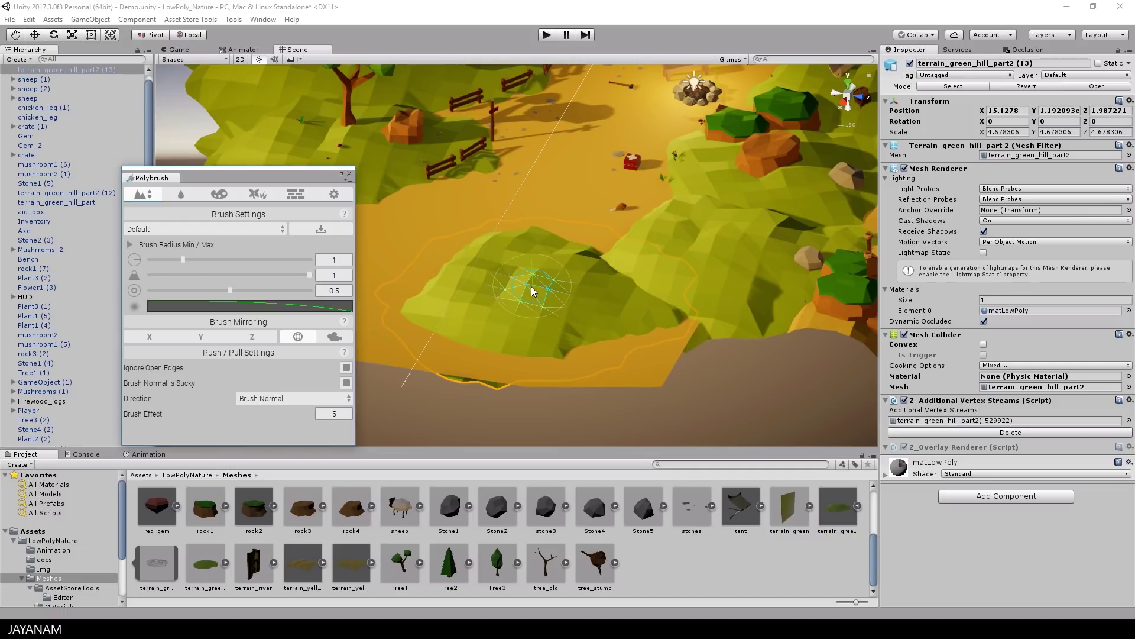
- Sculpt a valley through the new hill using a brush radius of about 1.13, strength about 0.91 and falloff about 0.4, and close Polybrush
{"action": "scroll", "coordinate": [532, 290], "scroll_direction": "up", "scroll_amount": 4, "text": "ctrl"}
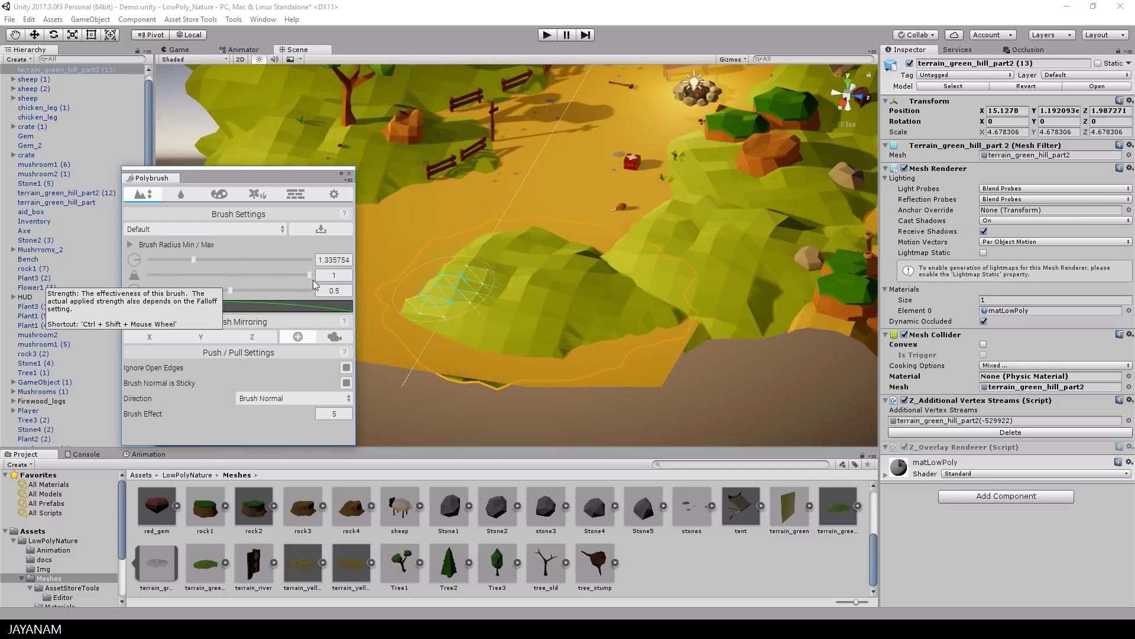
{"action": "left_click_drag", "start_coordinate": [309, 275], "coordinate": [214, 296]}
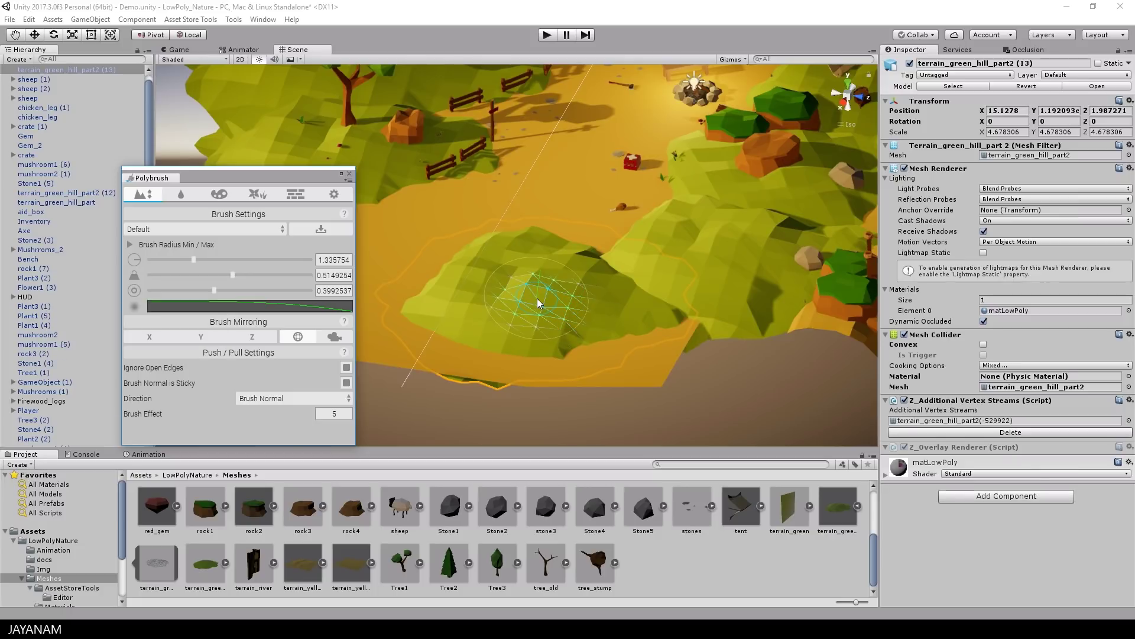
{"action": "left_click_drag", "start_coordinate": [230, 276], "coordinate": [296, 275]}
{"action": "left_click_drag", "start_coordinate": [193, 260], "coordinate": [186, 260]}
{"action": "mouse_move", "coordinate": [557, 298]}
{"action": "left_mouse_down"}
{"action": "mouse_move", "coordinate": [535, 283]}
{"action": "mouse_move", "coordinate": [516, 295]}
{"action": "mouse_move", "coordinate": [625, 296]}
{"action": "mouse_move", "coordinate": [558, 303]}
{"action": "mouse_move", "coordinate": [551, 292]}
{"action": "mouse_move", "coordinate": [454, 290]}
{"action": "mouse_move", "coordinate": [453, 299]}
{"action": "mouse_move", "coordinate": [511, 267]}
{"action": "mouse_move", "coordinate": [521, 292]}
{"action": "mouse_move", "coordinate": [532, 269]}
{"action": "mouse_move", "coordinate": [558, 255]}
{"action": "mouse_move", "coordinate": [570, 265]}
{"action": "mouse_move", "coordinate": [459, 287]}
{"action": "mouse_move", "coordinate": [530, 277]}
{"action": "mouse_move", "coordinate": [505, 252]}
{"action": "mouse_move", "coordinate": [453, 299]}
{"action": "mouse_move", "coordinate": [402, 315]}
{"action": "mouse_move", "coordinate": [497, 314]}
{"action": "mouse_move", "coordinate": [556, 273]}
{"action": "mouse_move", "coordinate": [546, 299]}
{"action": "mouse_move", "coordinate": [488, 351]}
{"action": "mouse_move", "coordinate": [682, 300]}
{"action": "mouse_move", "coordinate": [528, 295]}
{"action": "mouse_move", "coordinate": [570, 250]}
{"action": "mouse_move", "coordinate": [562, 278]}
{"action": "mouse_move", "coordinate": [539, 271]}
{"action": "mouse_move", "coordinate": [532, 236]}
{"action": "mouse_move", "coordinate": [588, 262]}
{"action": "mouse_move", "coordinate": [532, 306]}
{"action": "mouse_move", "coordinate": [510, 303]}
{"action": "mouse_move", "coordinate": [558, 311]}
{"action": "mouse_move", "coordinate": [532, 251]}
{"action": "left_mouse_up"}
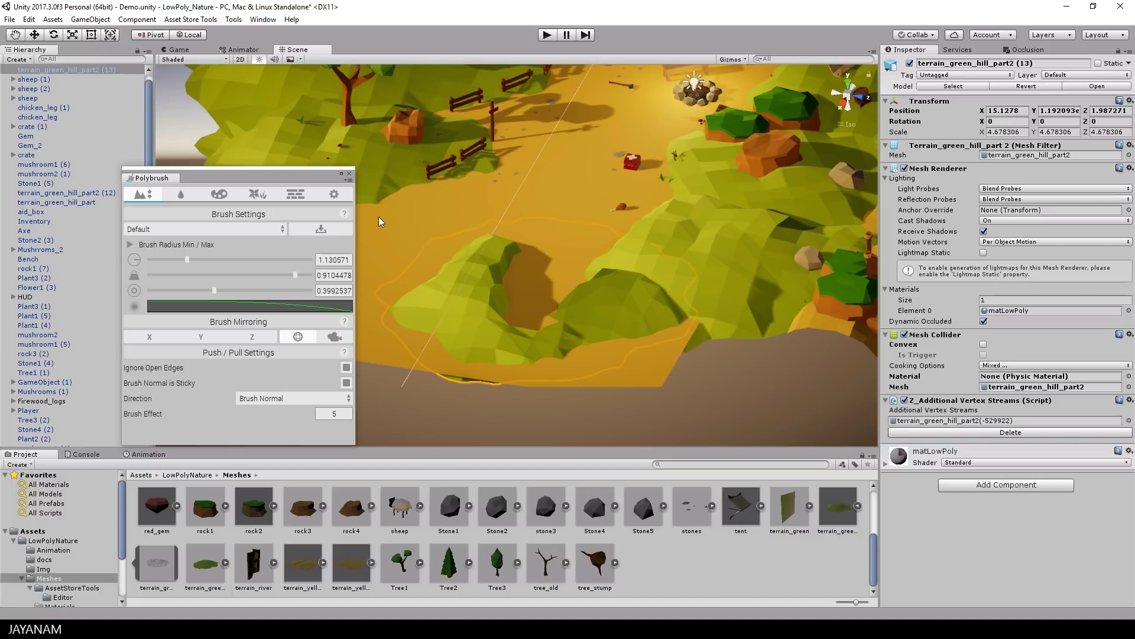
{"action": "left_click", "coordinate": [349, 176]}
- Run the game, walk the character through the sculpted valley and over the hill to test its collision, and stop play mode
{"action": "left_click", "coordinate": [547, 35]}
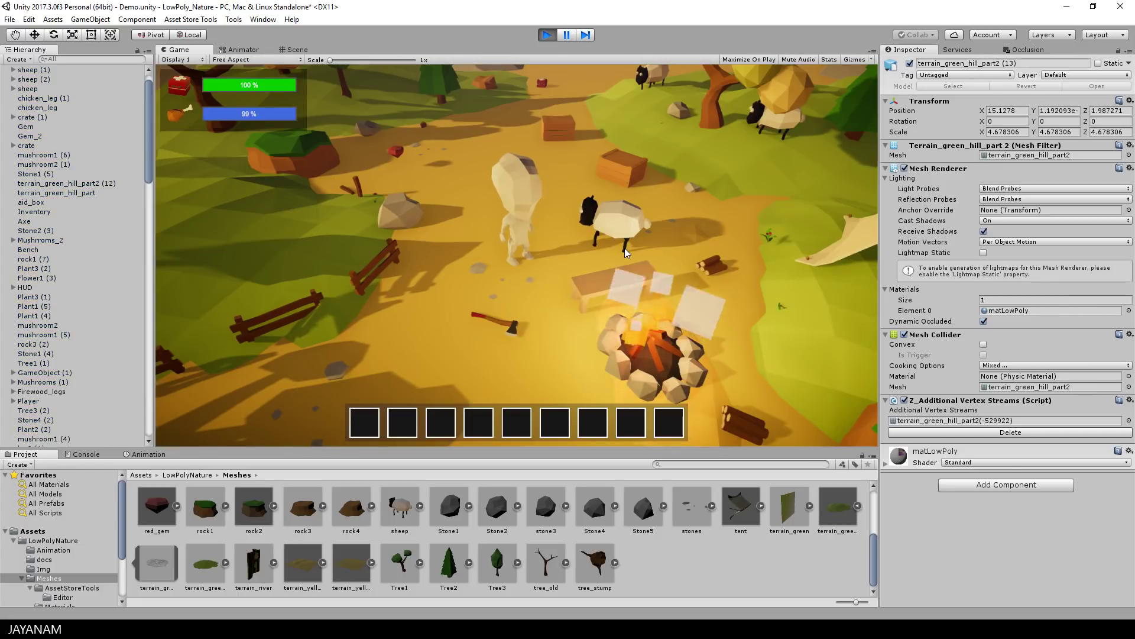
{"action": "key", "text": "s"}
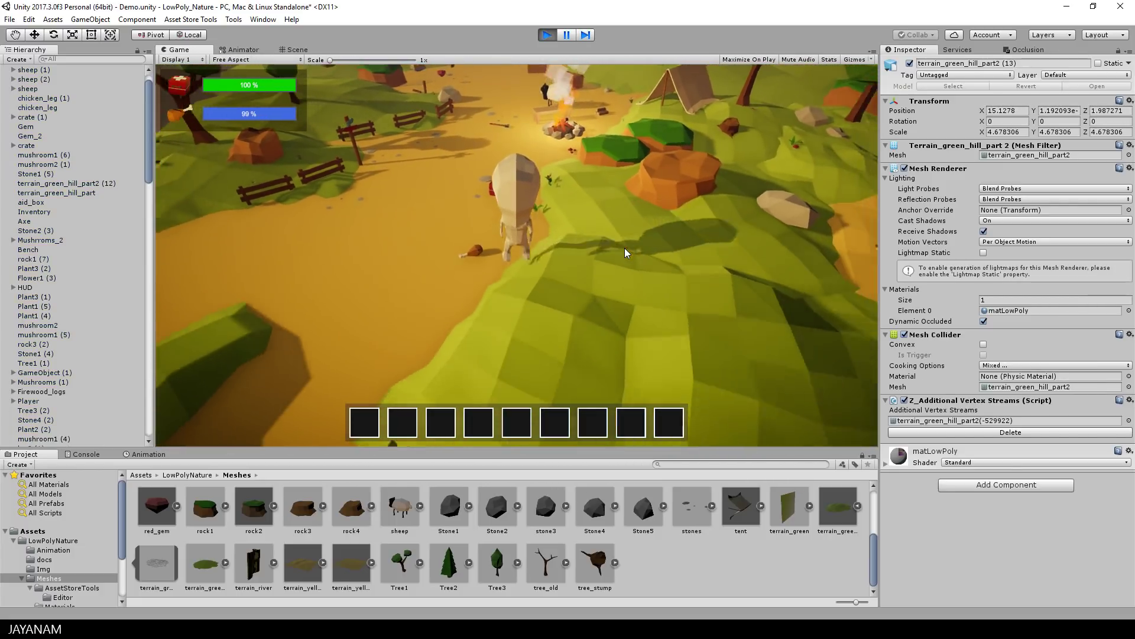
{"action": "key", "text": "w"}
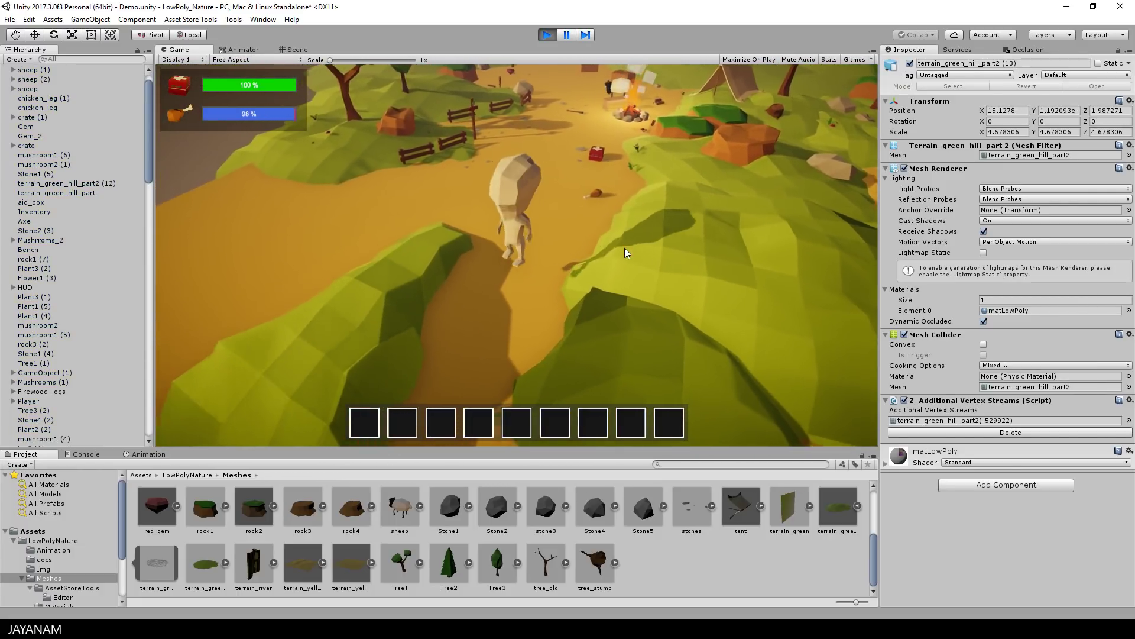
{"action": "key", "text": "d"}
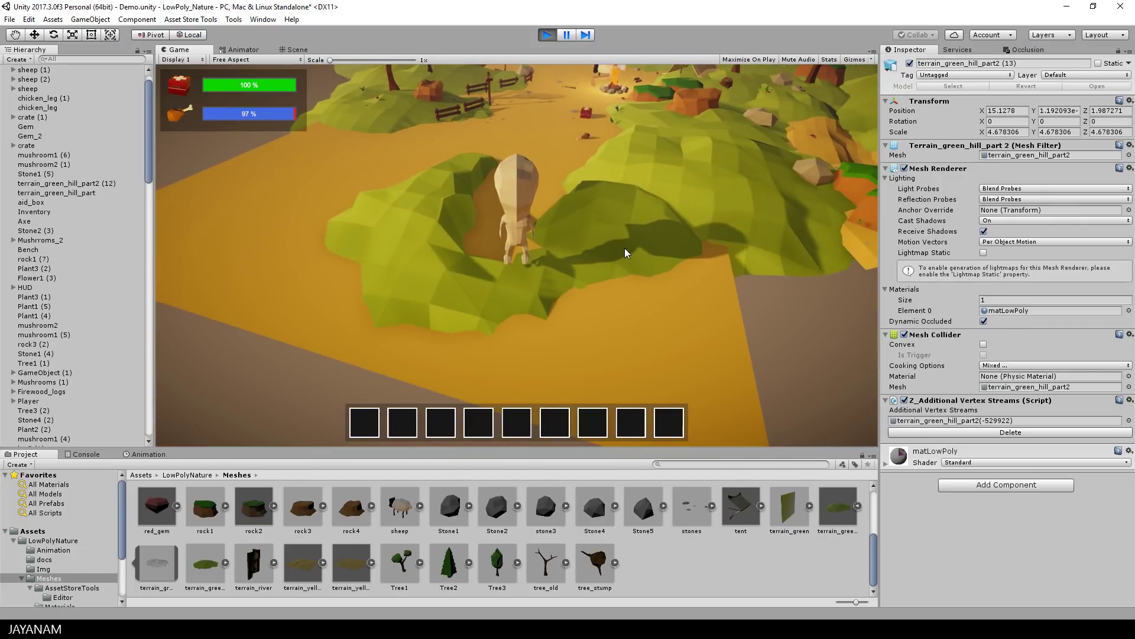
{"action": "key", "text": "w"}
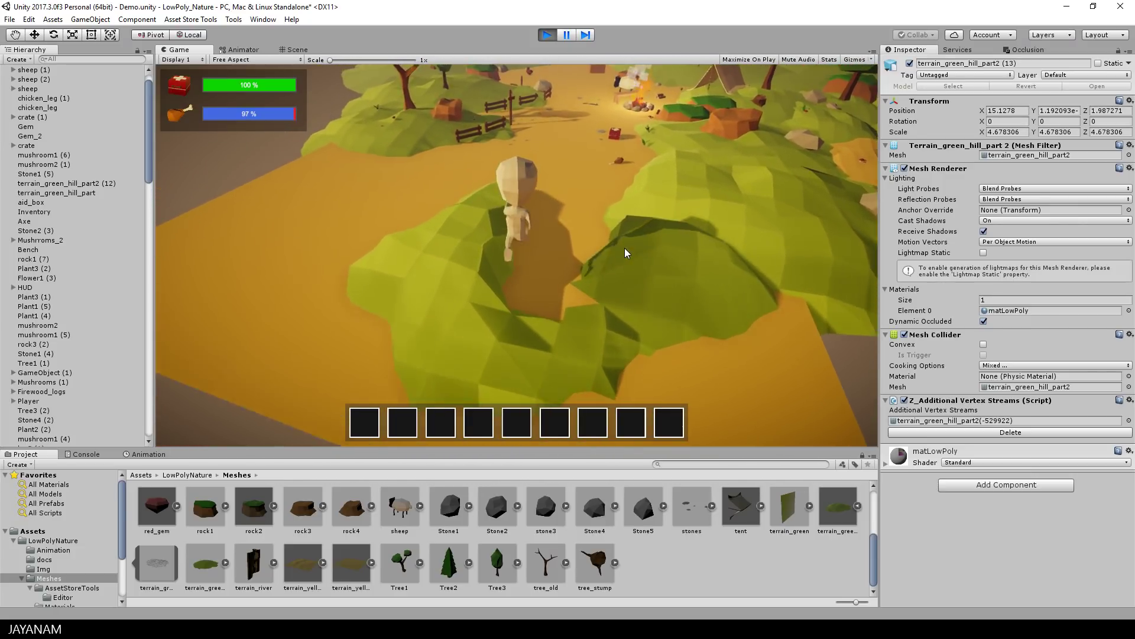
{"action": "key", "text": "w"}
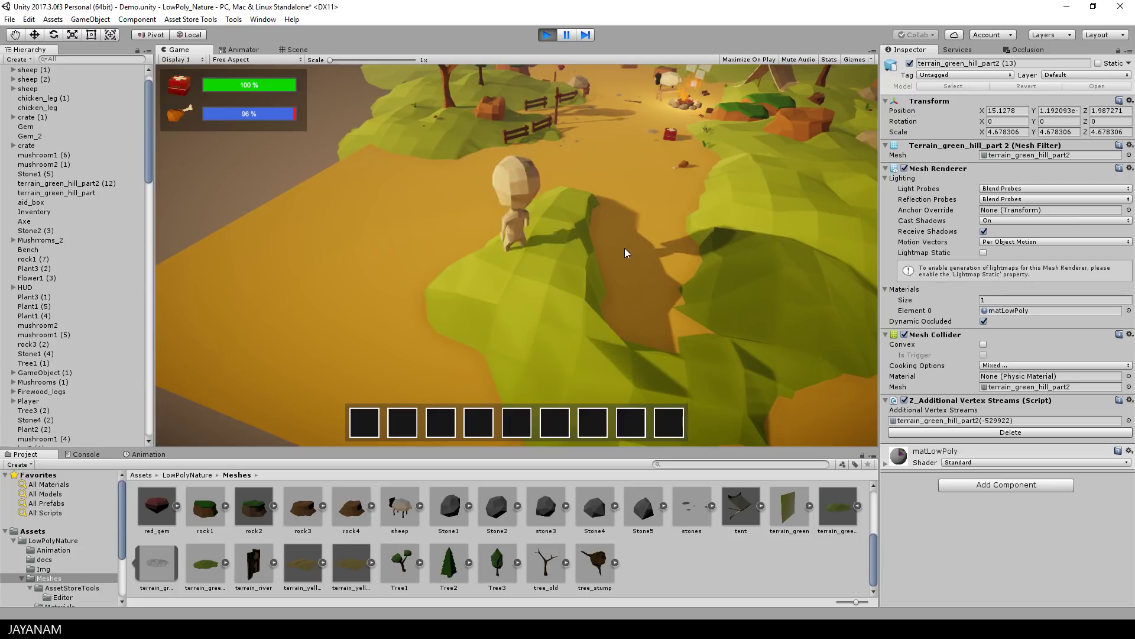
{"action": "key", "text": "w"}
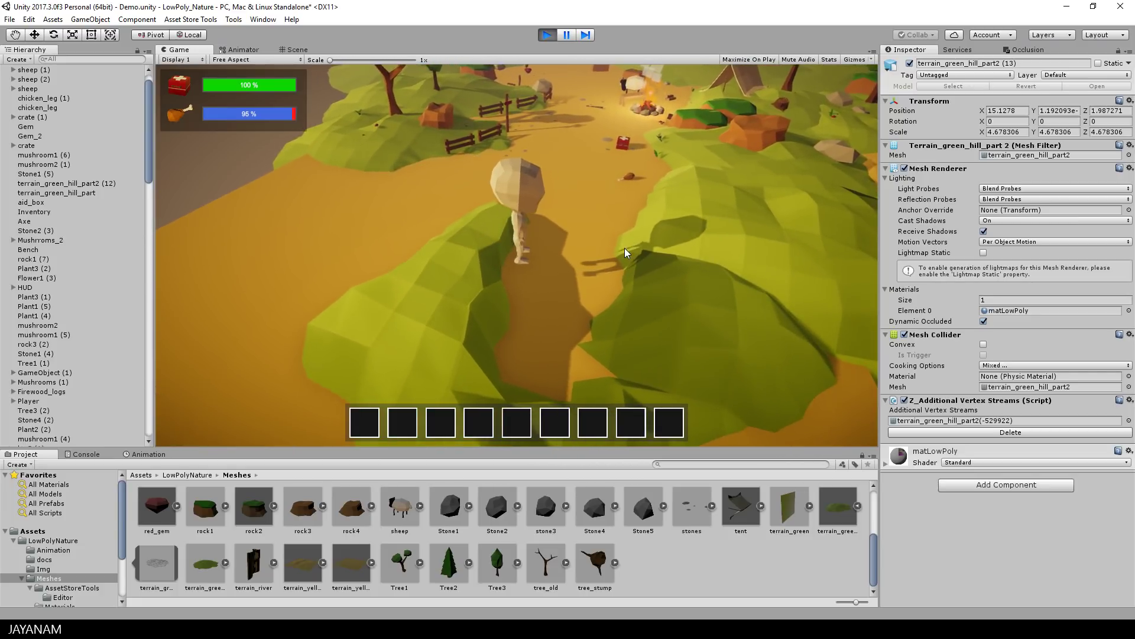
{"action": "left_click", "coordinate": [555, 38]}
- Open Polybrush's Bake Vertex Streams window for the sculpted hill and enlarge it to show the full mesh name
{"action": "key", "text": "f"}
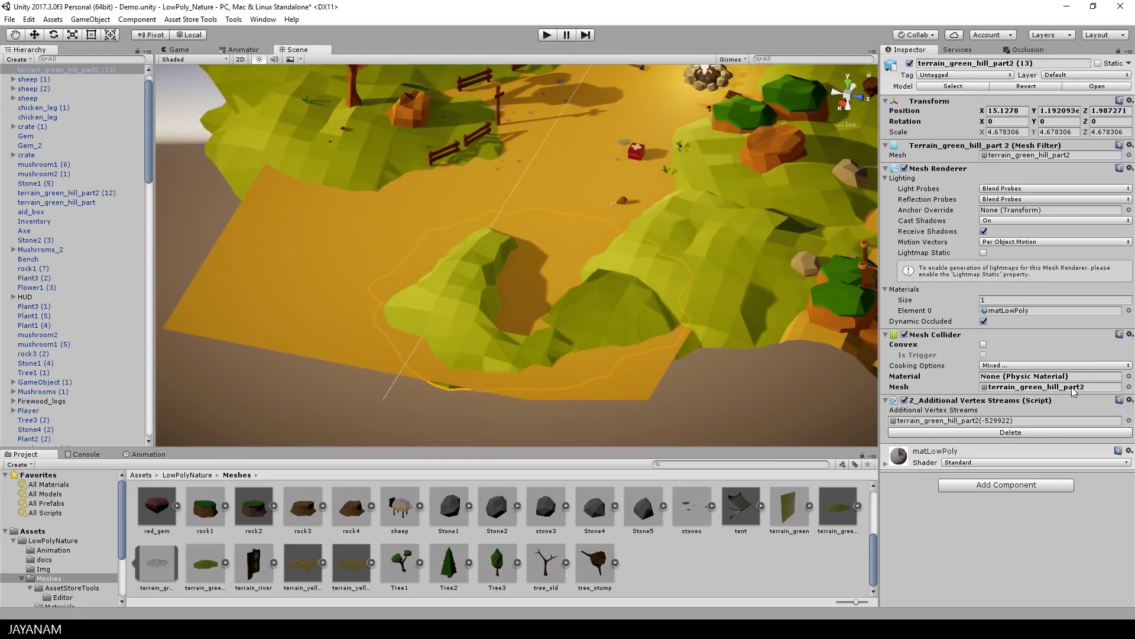
{"action": "left_click", "coordinate": [234, 18]}
{"action": "mouse_move", "coordinate": [229, 34]}
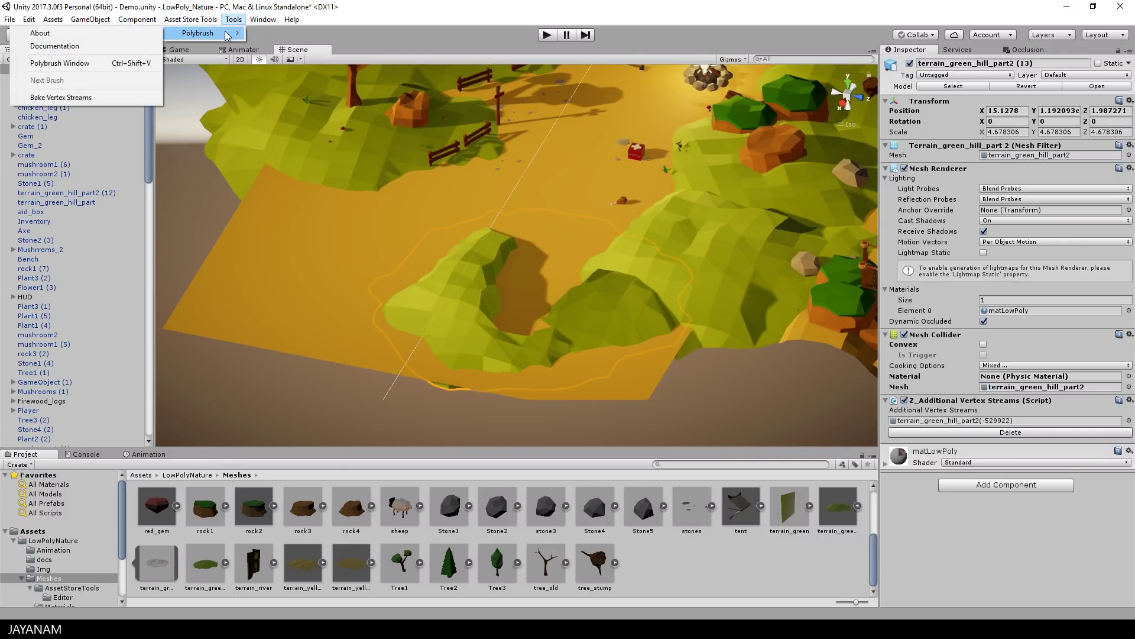
{"action": "left_click", "coordinate": [108, 98]}
{"action": "left_click_drag", "start_coordinate": [363, 211], "coordinate": [269, 194]}
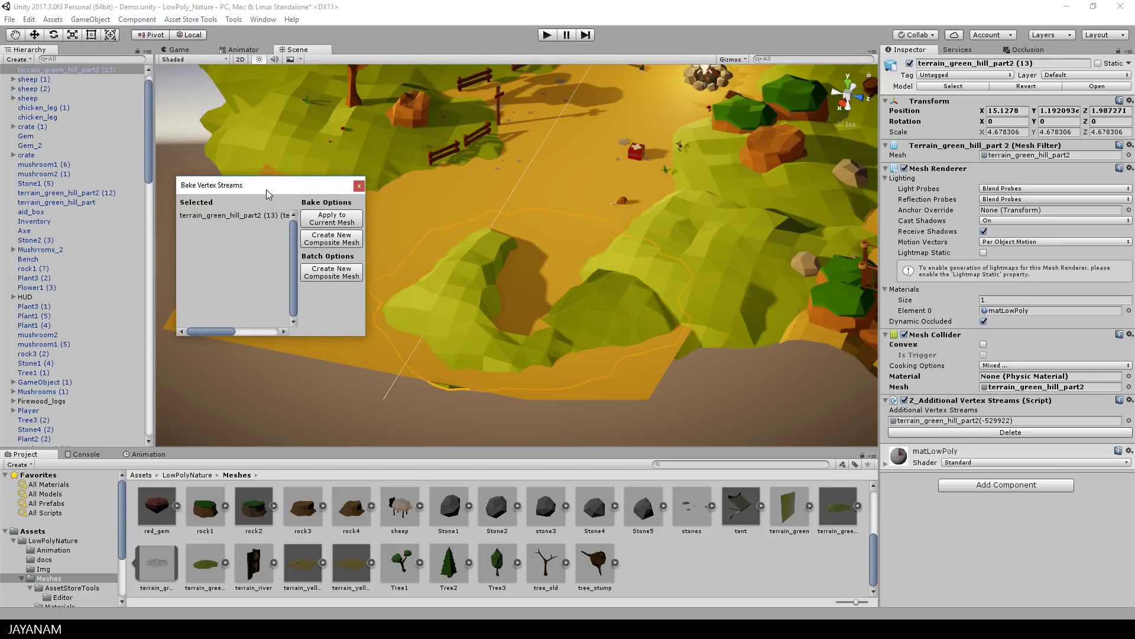
{"action": "left_click_drag", "start_coordinate": [365, 337], "coordinate": [494, 366]}
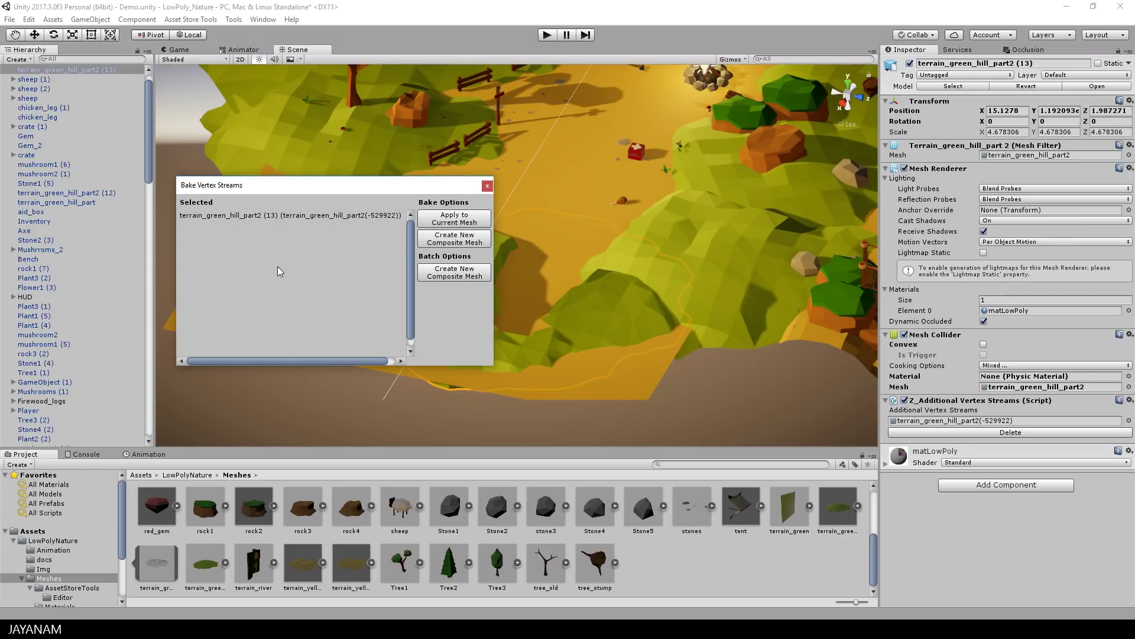
- Bake the sculpted hill into a new composite mesh saved as terrain_green_hill_part2_pb1.asset in the PolyBrush_Assets folder, and close the bake window
{"action": "left_click", "coordinate": [451, 241]}
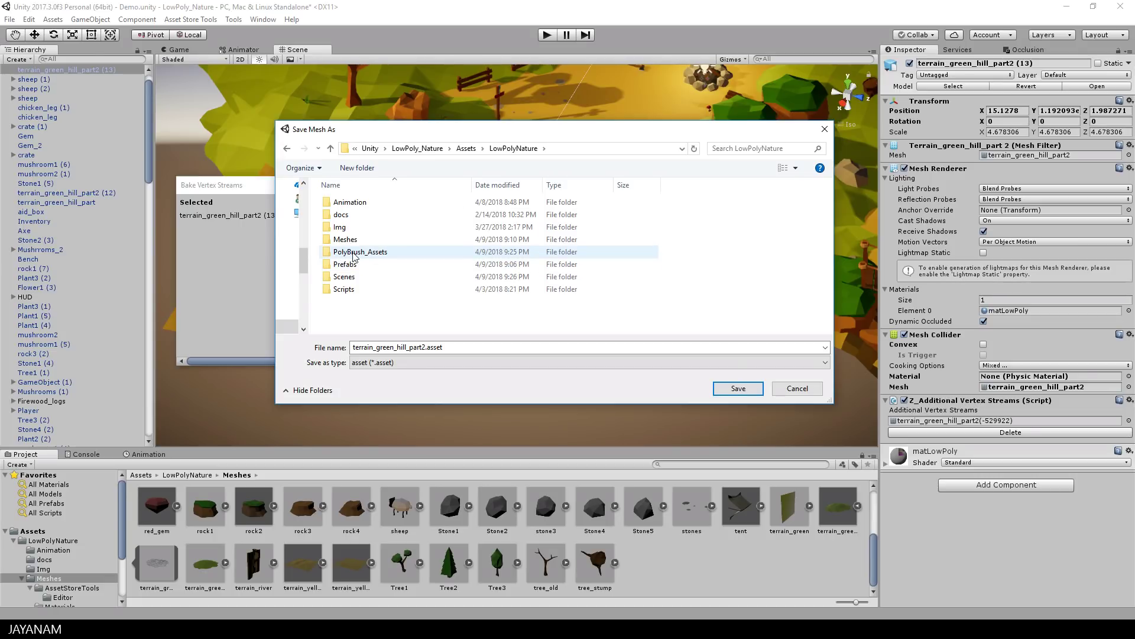
{"action": "left_click", "coordinate": [355, 255]}
{"action": "left_click", "coordinate": [426, 347]}
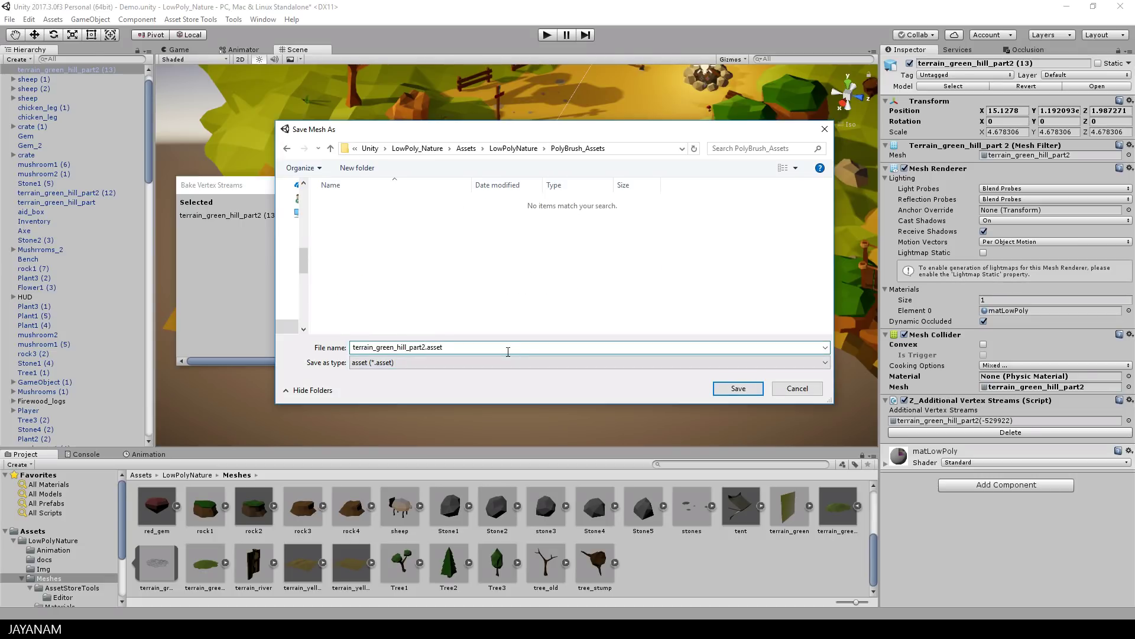
{"action": "type", "text": "_pb1"}
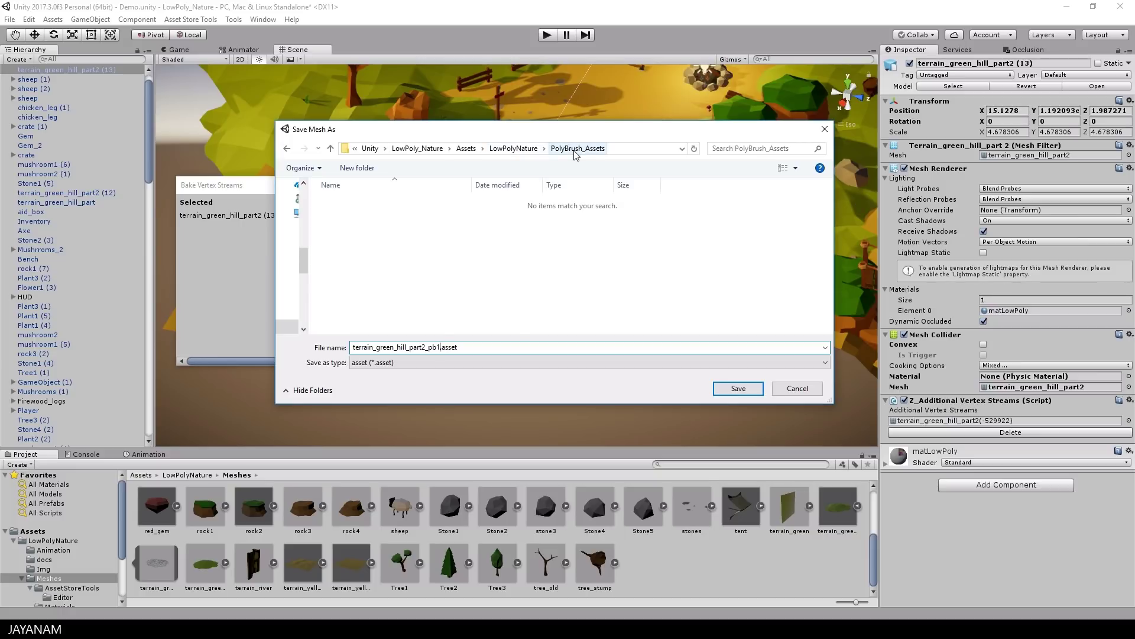
{"action": "key", "text": "Return"}
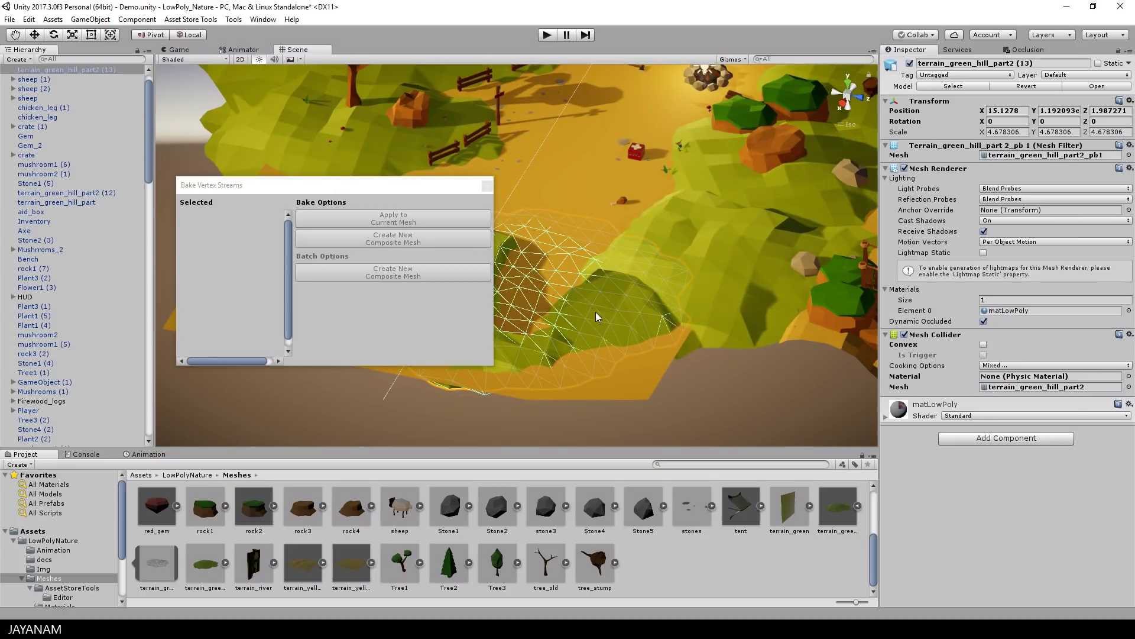
{"action": "left_click", "coordinate": [486, 187]}
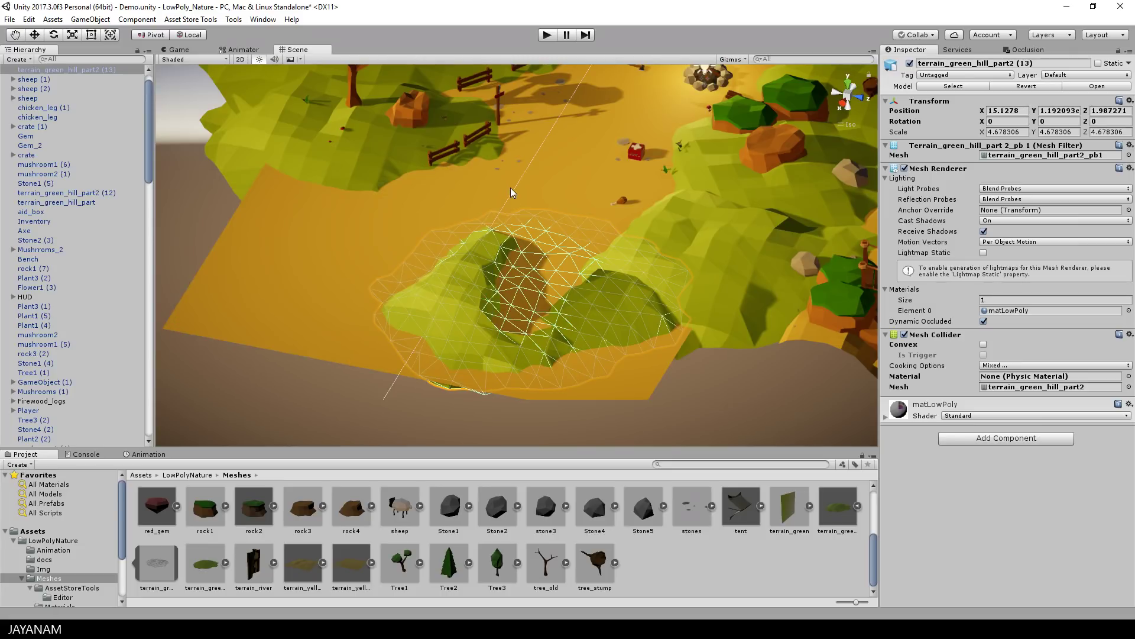
- Assign the baked mesh from the PolyBrush_Assets folder as the mesh of the hill's Mesh Collider
{"action": "left_click", "coordinate": [22, 578]}
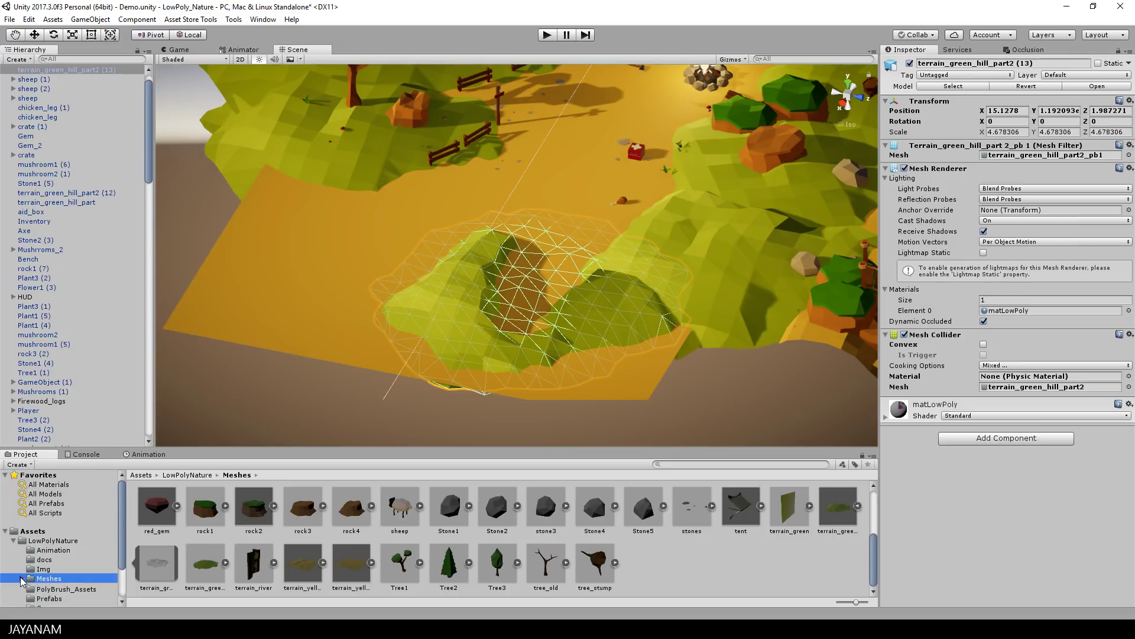
{"action": "left_click", "coordinate": [47, 588]}
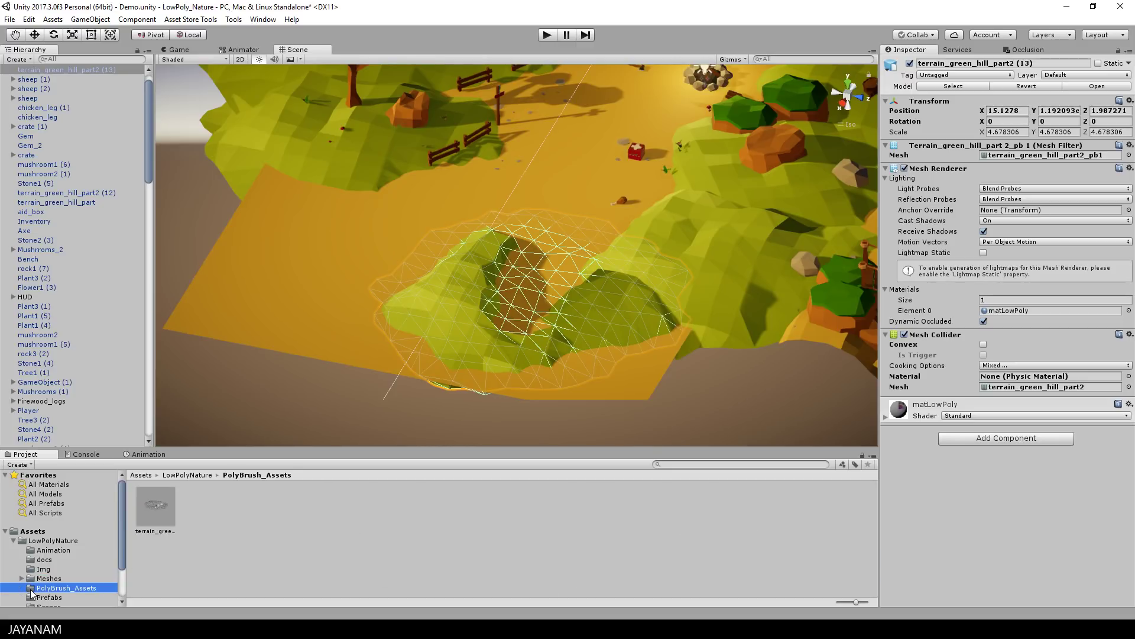
{"action": "scroll", "coordinate": [47, 582], "scroll_direction": "down", "scroll_amount": 2}
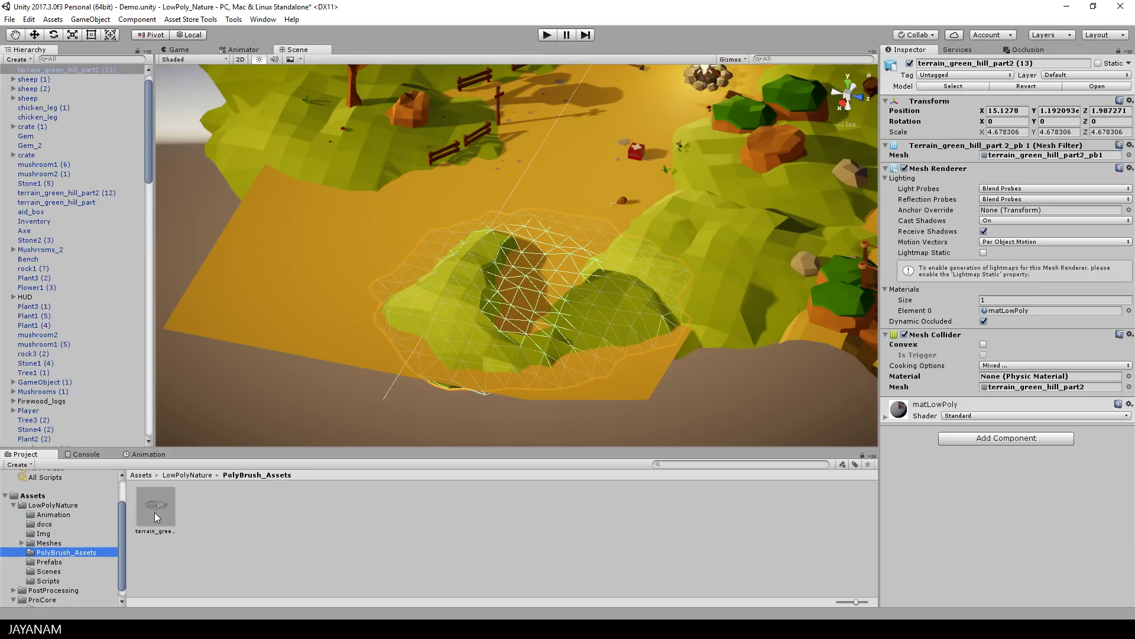
{"action": "left_click_drag", "start_coordinate": [155, 510], "coordinate": [1014, 388]}
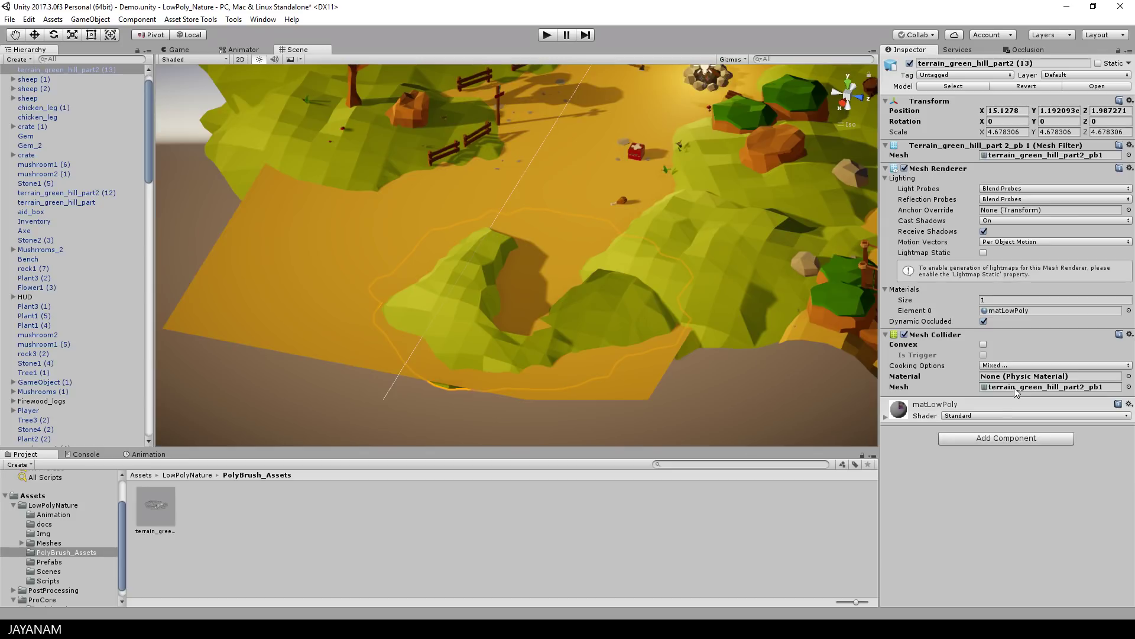
- Run the game and walk the character through the valley and onto the hill to test the baked mesh collider
{"action": "left_click", "coordinate": [547, 35]}
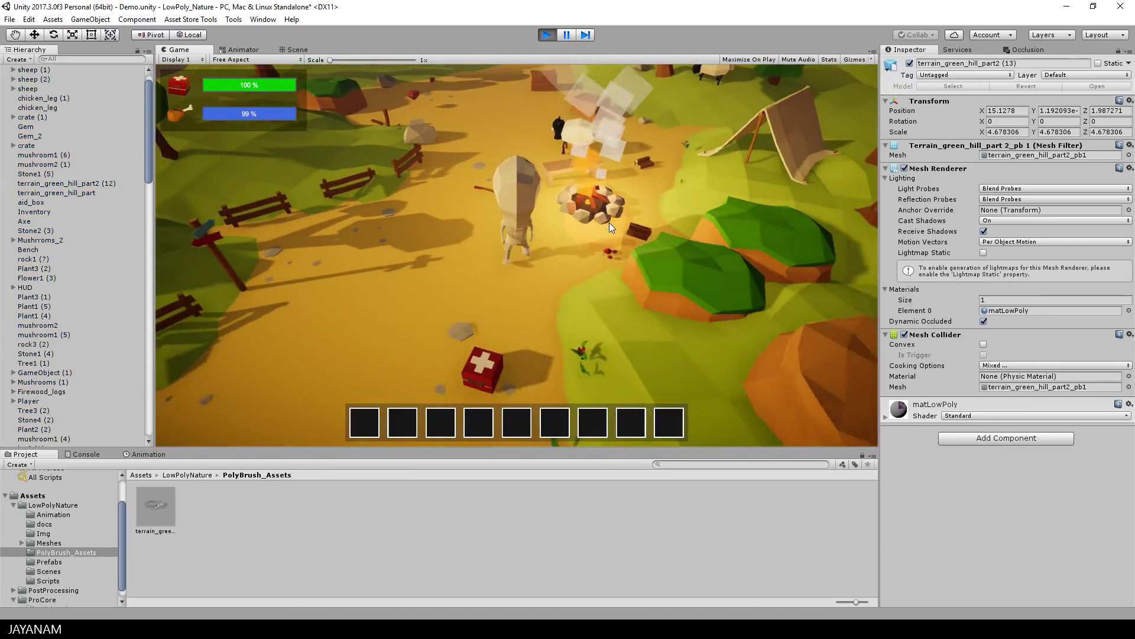
{"action": "key", "text": "w"}
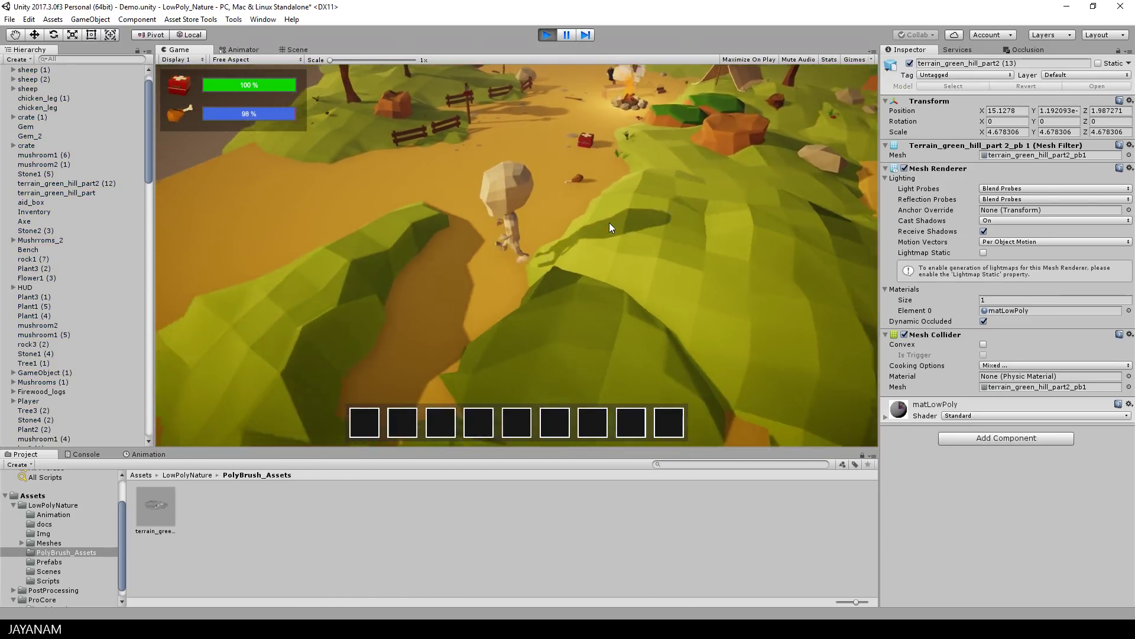
{"action": "key", "text": "w"}
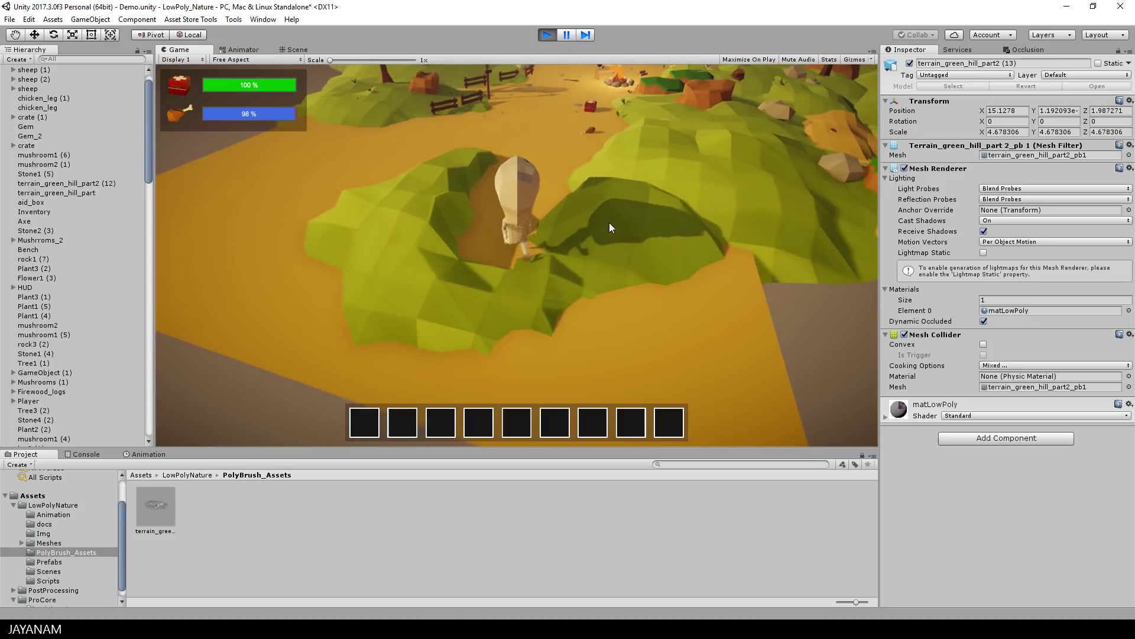
{"action": "key", "text": "w"}
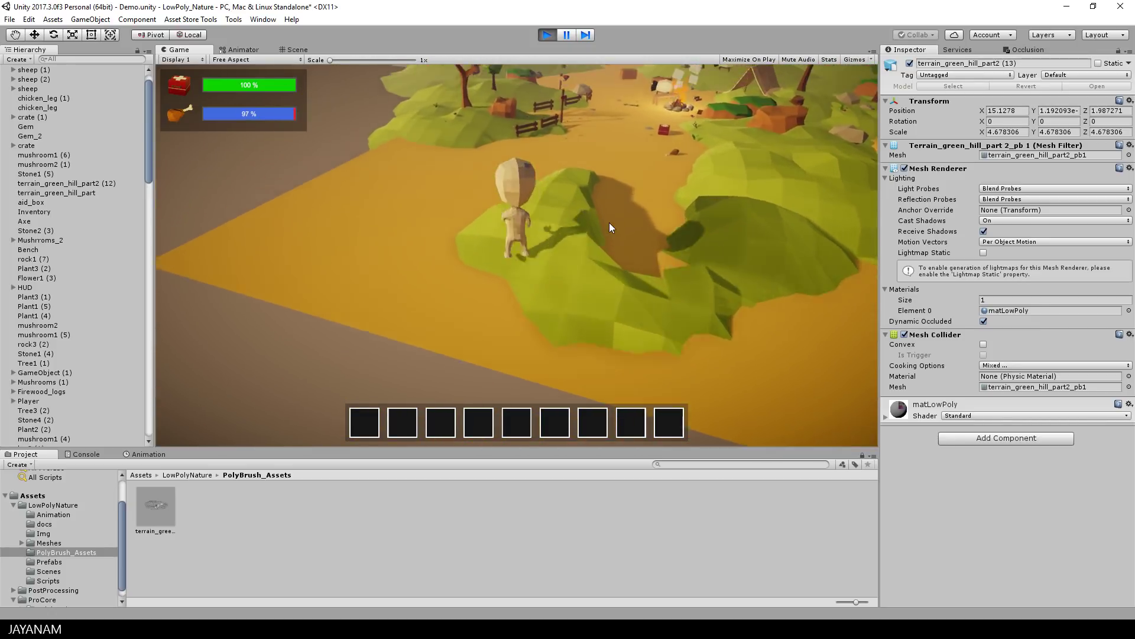